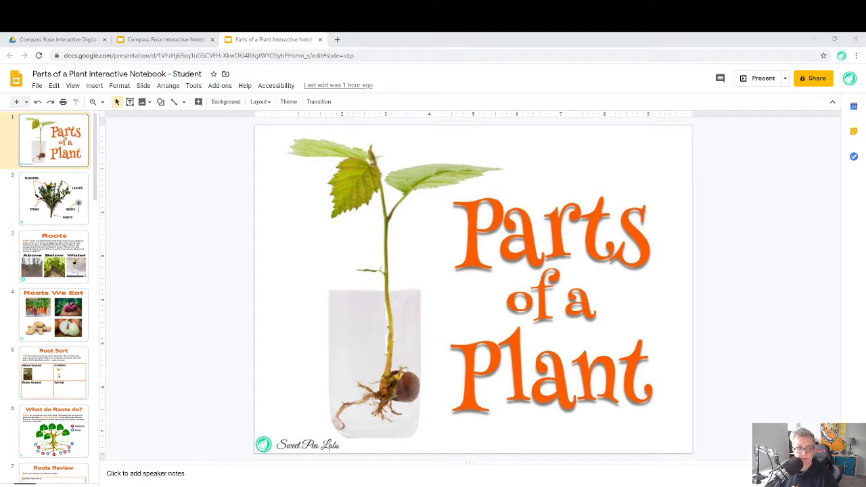
Step: Look over the title slide, the labelled plant parts diagram on slide 2 and the Roots information on slide 3
scroll(67, 190, "down", 2)
scroll(71, 169, "up", 1)
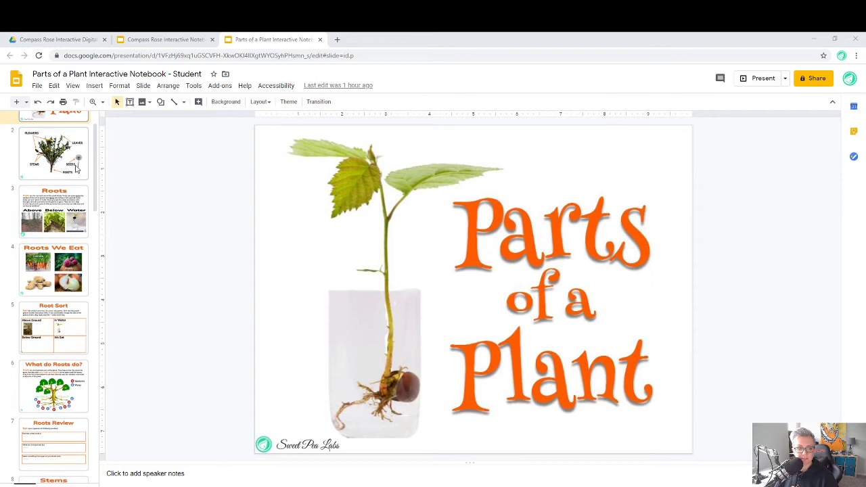
left_click(72, 164)
scroll(71, 164, "down", 1)
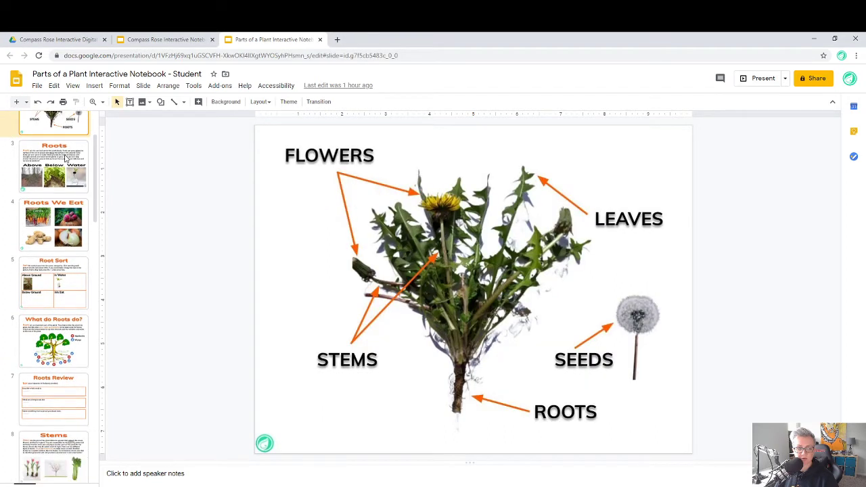
scroll(68, 161, "up", 2)
scroll(66, 160, "down", 1)
scroll(69, 164, "up", 1)
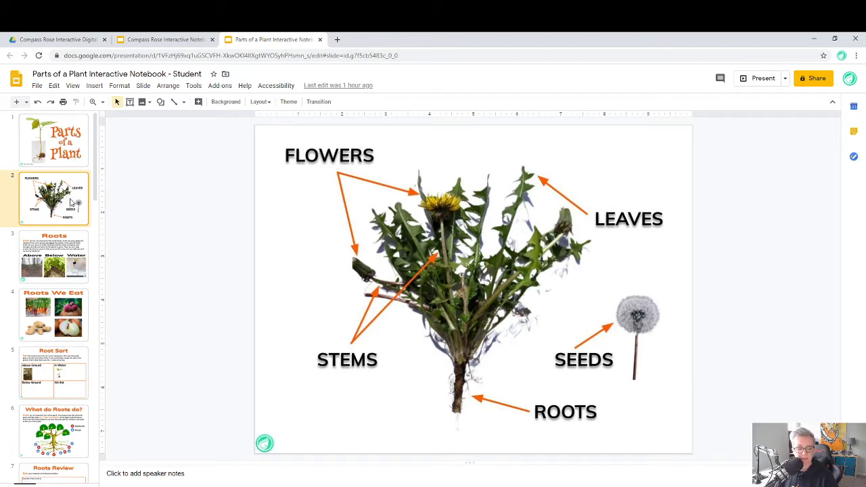
left_click(72, 247)
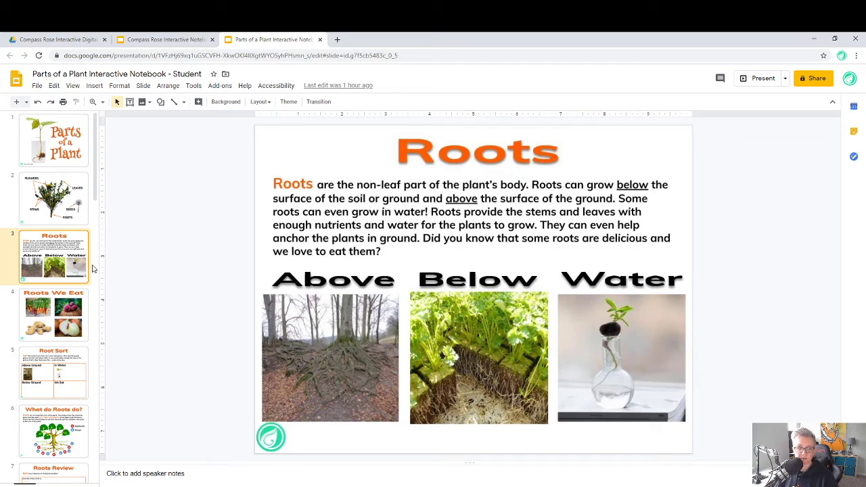
Step: On the Root Sort slide, move the sample pictures from the Above Ground and In Water boxes to the area outside the slide
scroll(91, 268, "down", 3)
left_click(78, 268)
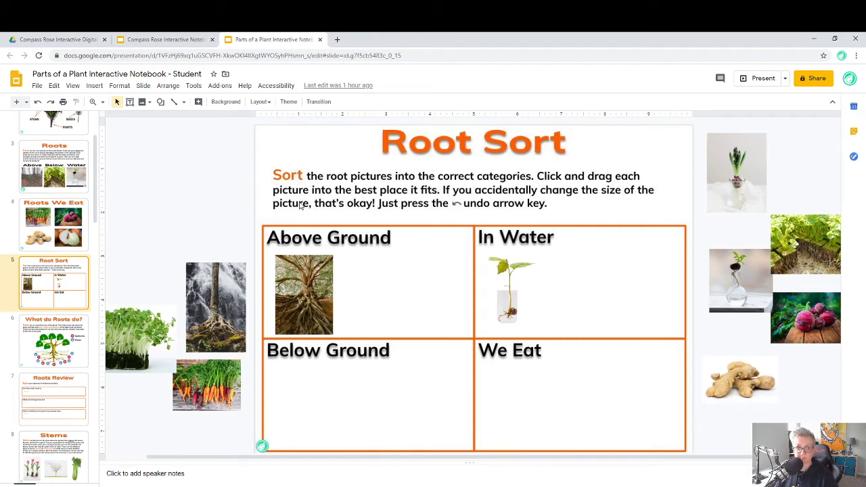
left_click_drag(294, 288, 195, 195)
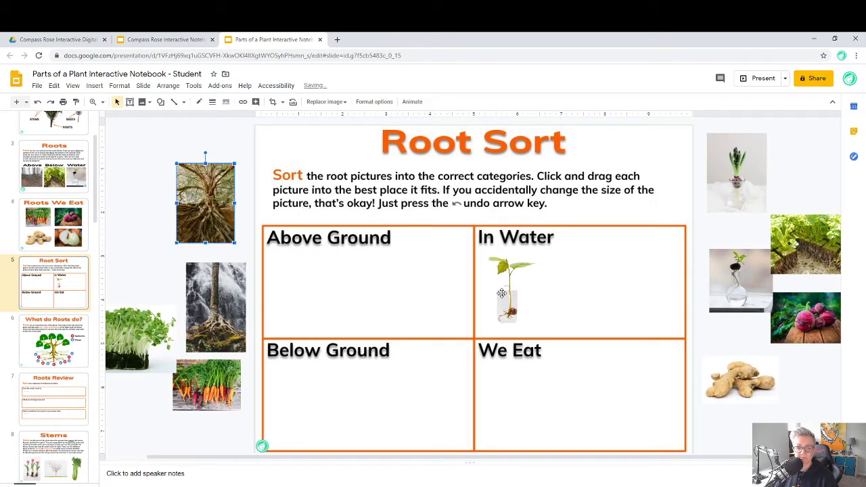
left_click_drag(508, 293, 791, 402)
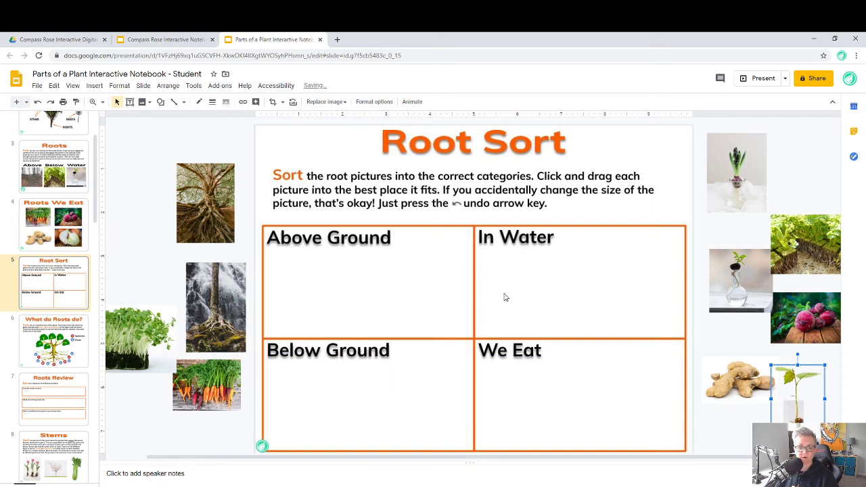
left_click_drag(502, 297, 312, 190)
left_click_drag(529, 361, 329, 265)
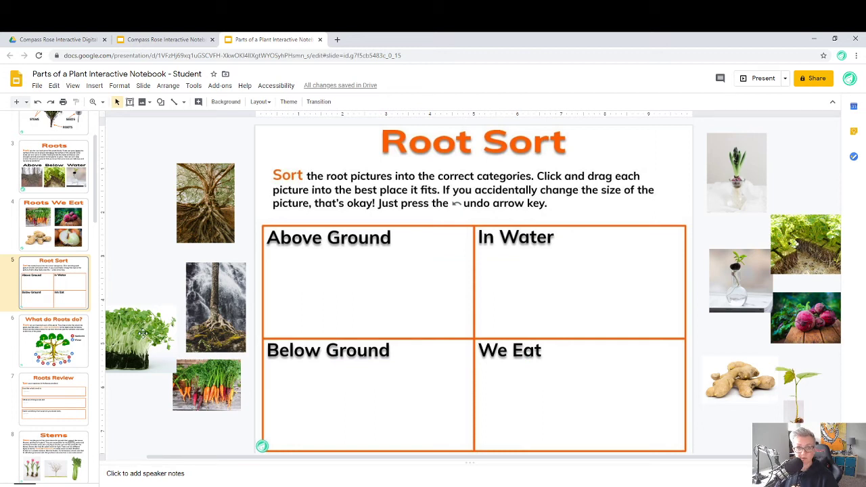
Step: Sort the sprouts picture into Below Ground, the carrots into We Eat and the plant in the glass flask into In Water
left_click_drag(142, 333, 191, 287)
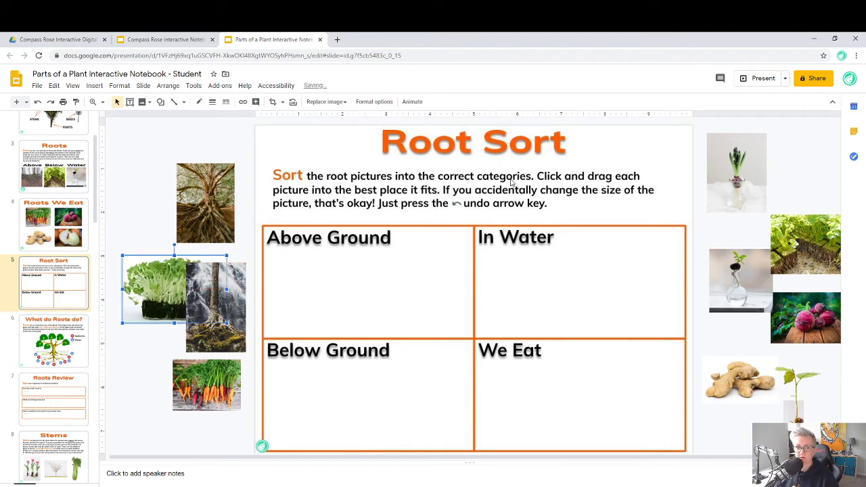
left_click_drag(148, 295, 296, 386)
left_click_drag(220, 389, 534, 398)
left_click(729, 293)
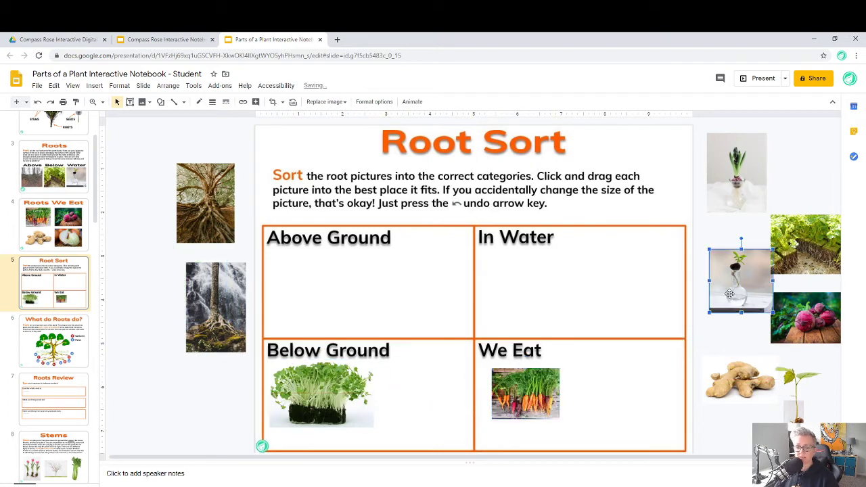
left_click_drag(729, 293, 527, 296)
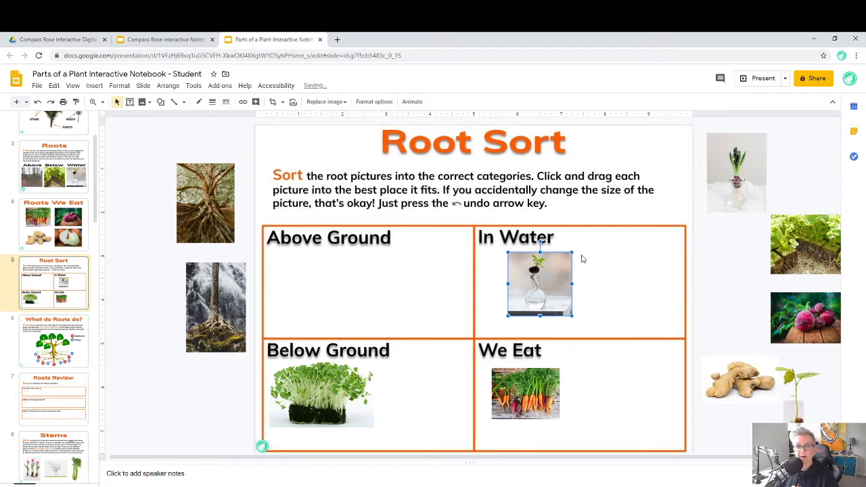
Step: Shrink the flask picture in the In Water box proportionally and undo the resize
left_click_drag(571, 252, 556, 267)
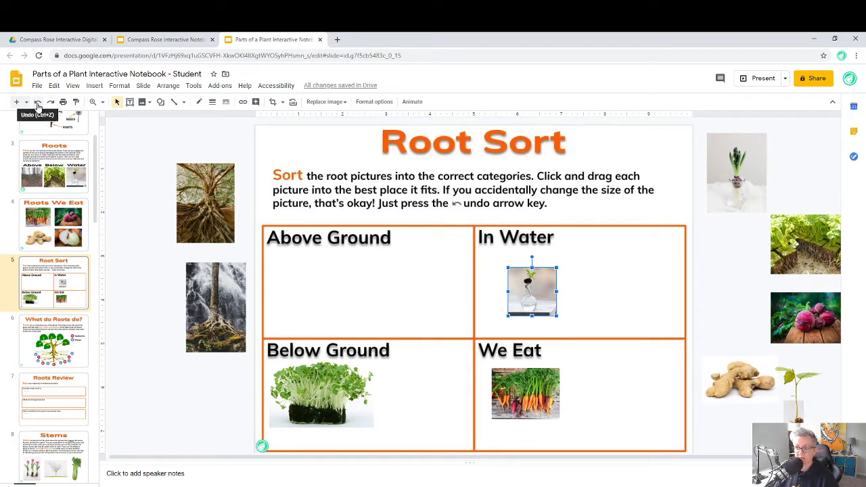
left_click(37, 106)
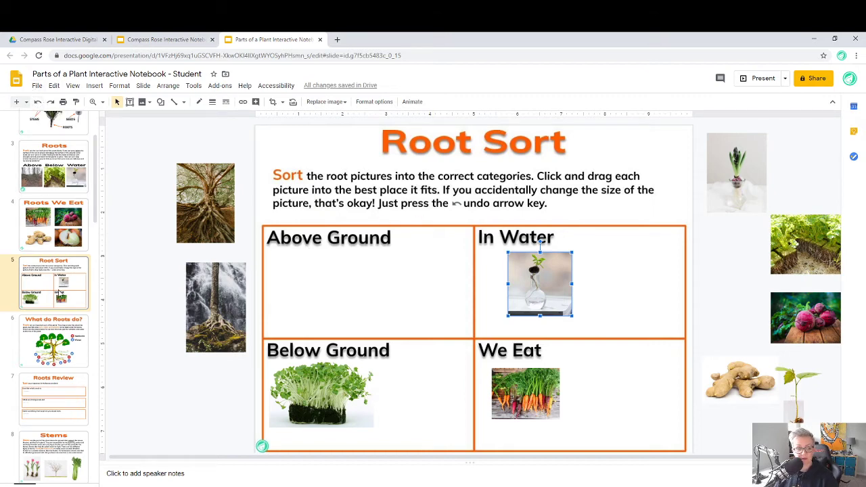
Step: On the Roots Review slide, replace the placeholder under "Describe what a root is." with "Whatever my answer might be"
scroll(65, 326, "down", 1)
left_click(78, 353)
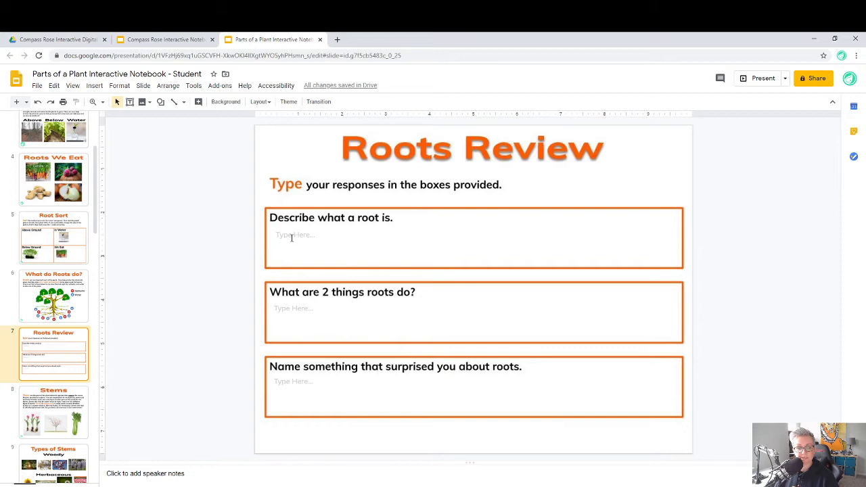
left_click(292, 236)
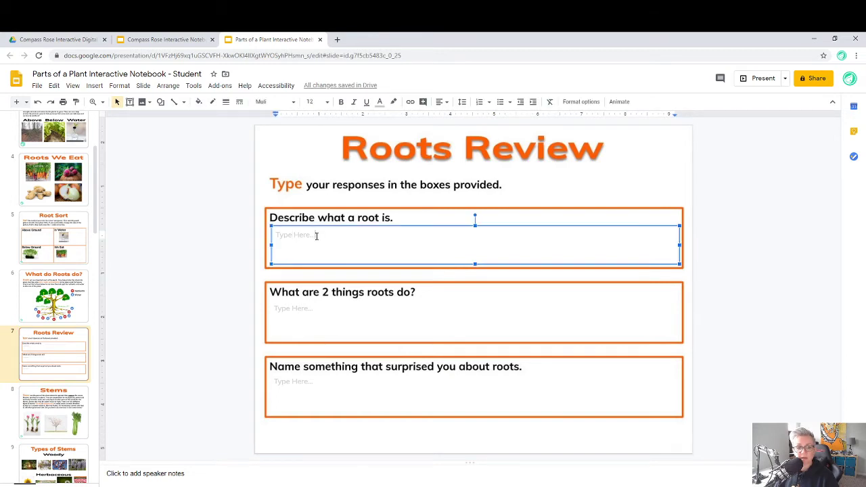
left_click_drag(316, 235, 271, 232)
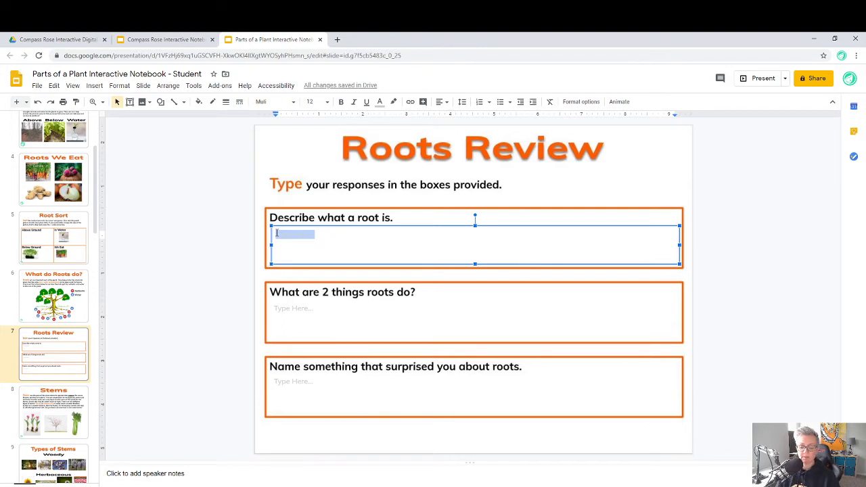
type("The")
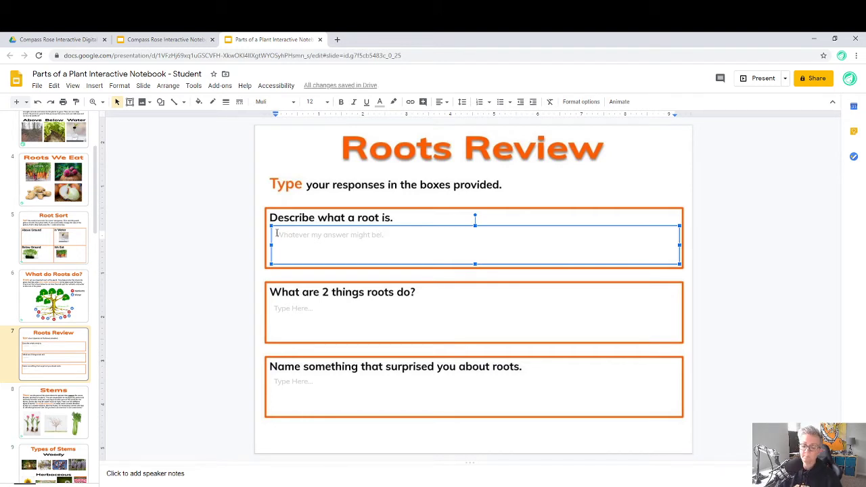
key("BackSpace")
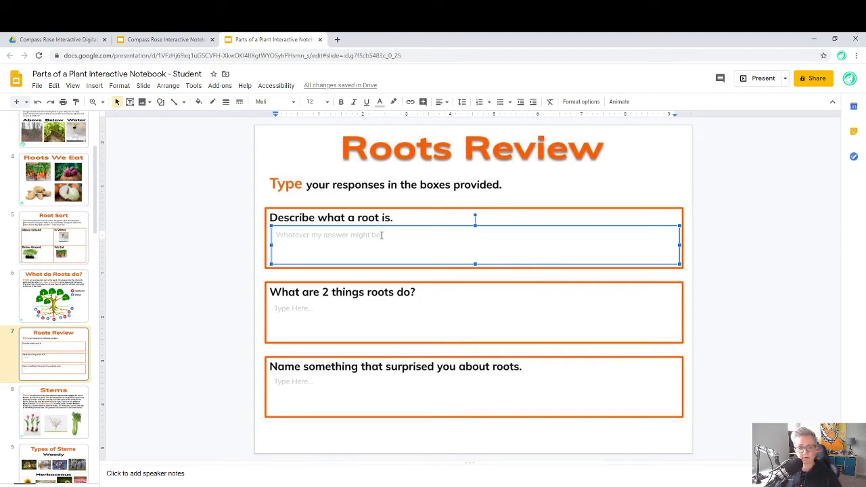
Step: Change the text color of the answer under "Describe what a root is." to black
left_click_drag(382, 235, 272, 234)
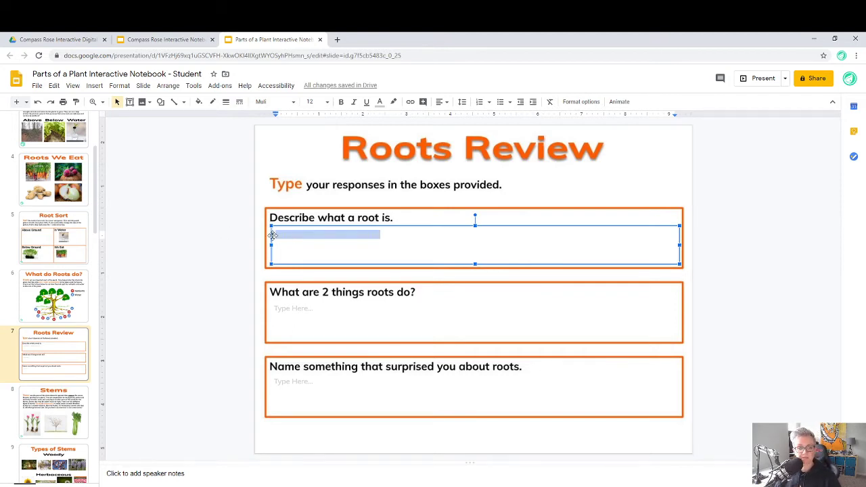
left_click(379, 105)
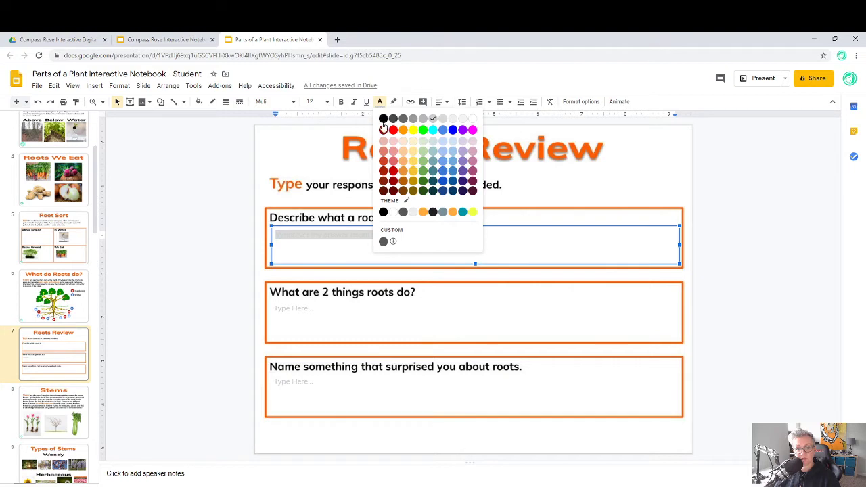
left_click(383, 120)
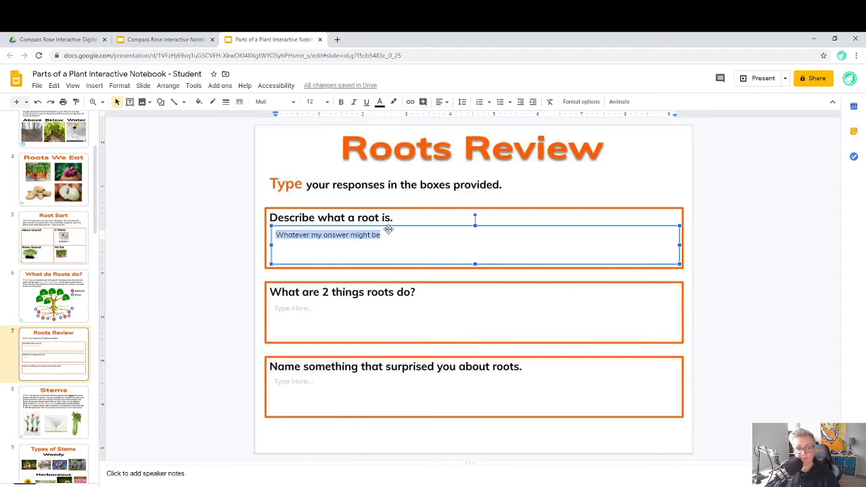
left_click(380, 102)
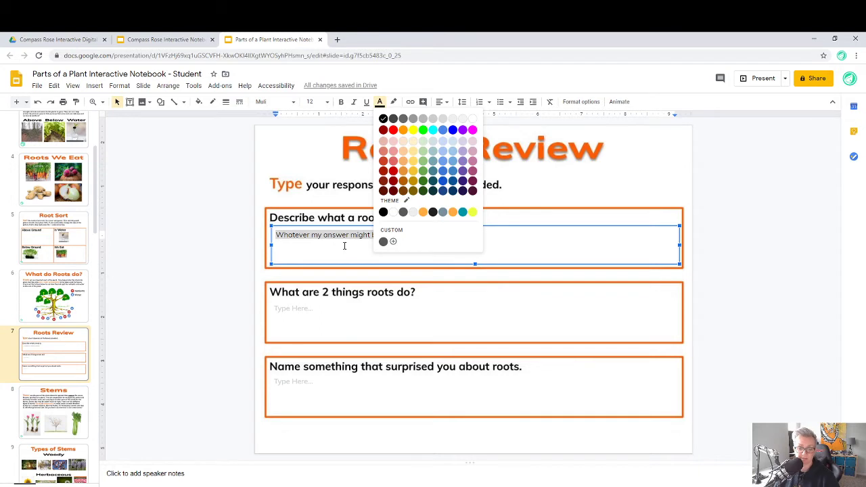
left_click(345, 246)
Step: Set the font size of the answer under "Describe what a root is." to 14
left_click_drag(390, 234, 270, 237)
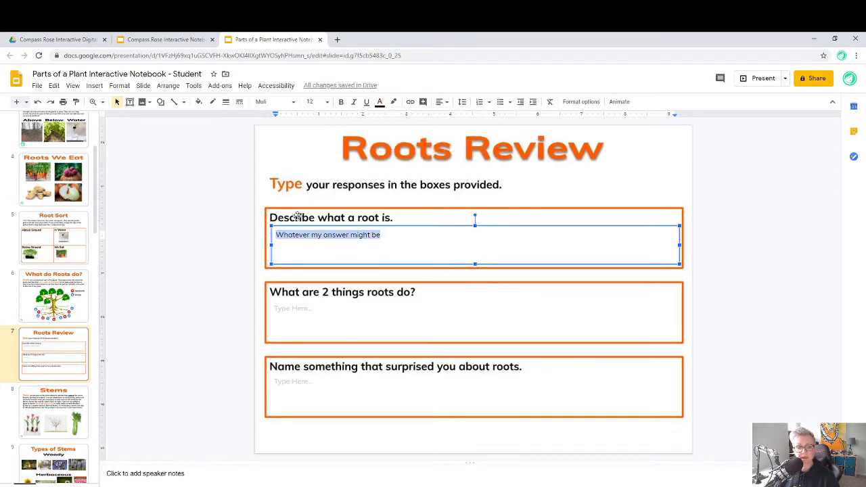
left_click(295, 105)
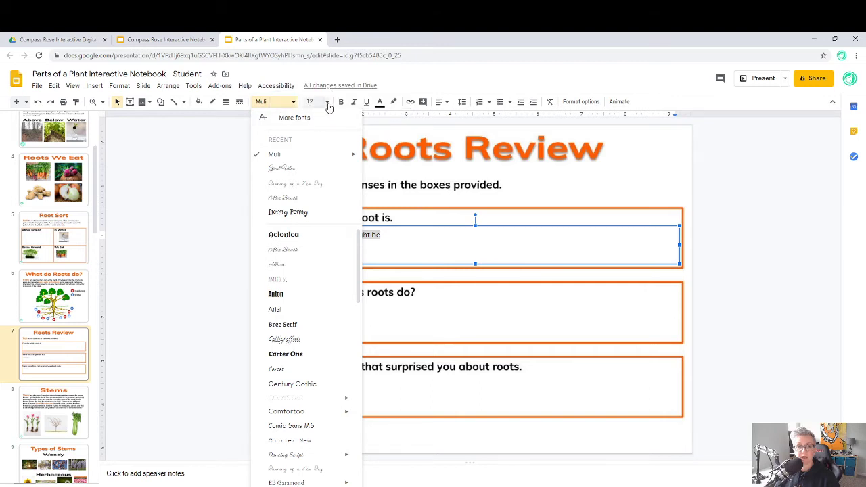
left_click(326, 103)
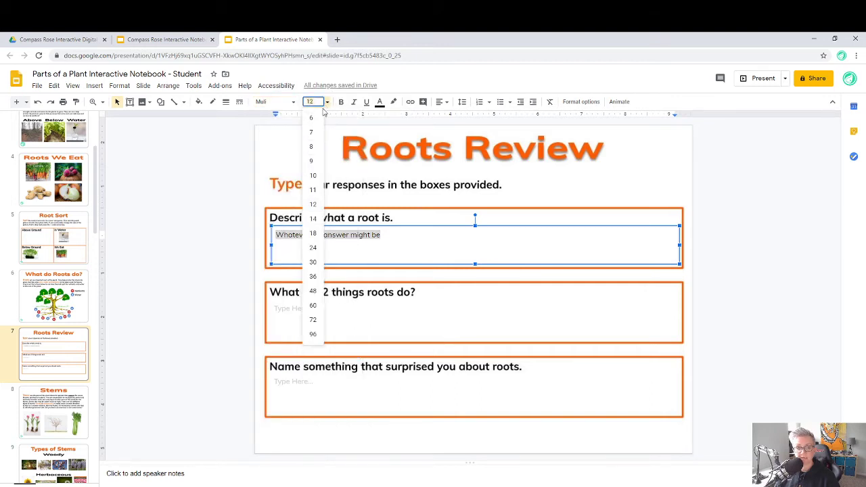
left_click(314, 218)
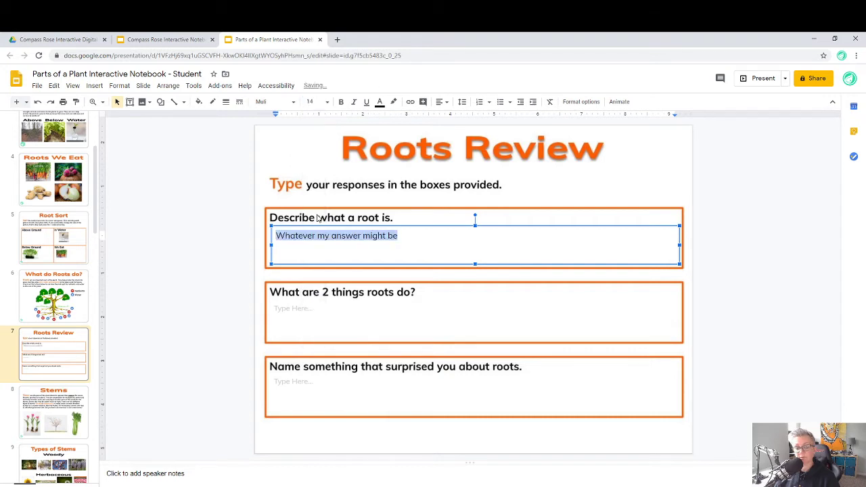
Step: Format the first answer as bold, italic and underlined with a yellow highlight, and deselect its text box
left_click(342, 103)
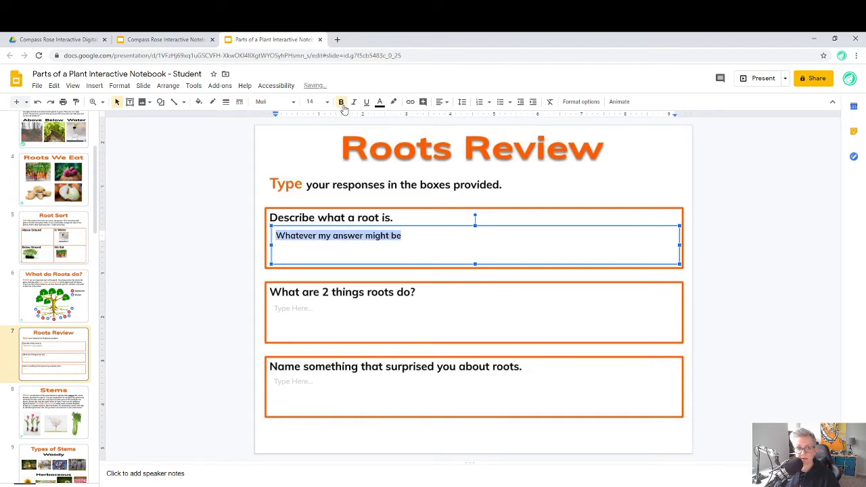
left_click(353, 103)
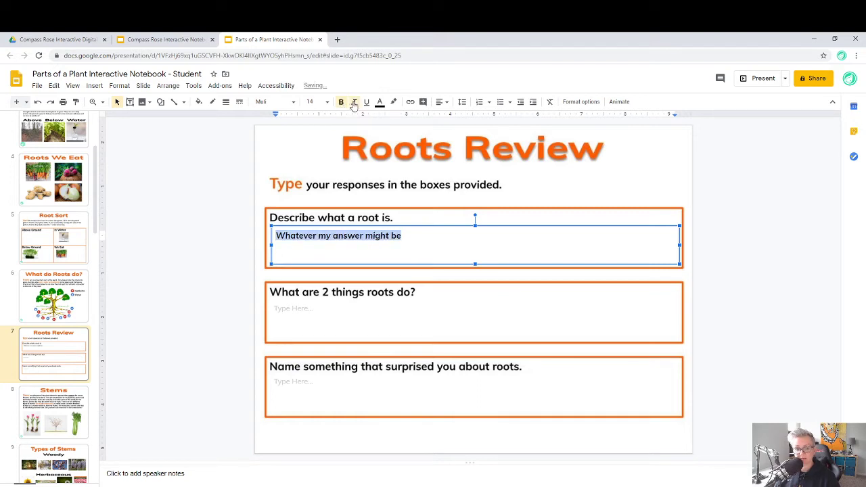
left_click(366, 104)
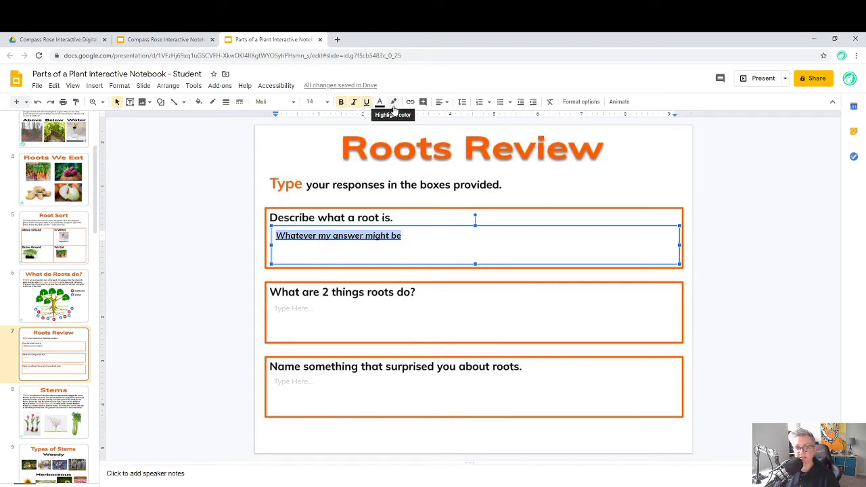
left_click(394, 103)
left_click(428, 149)
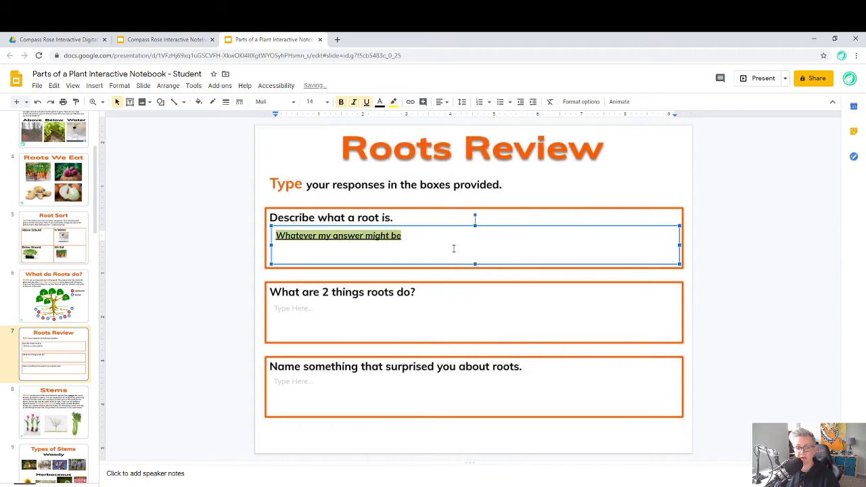
left_click(445, 247)
left_click(191, 222)
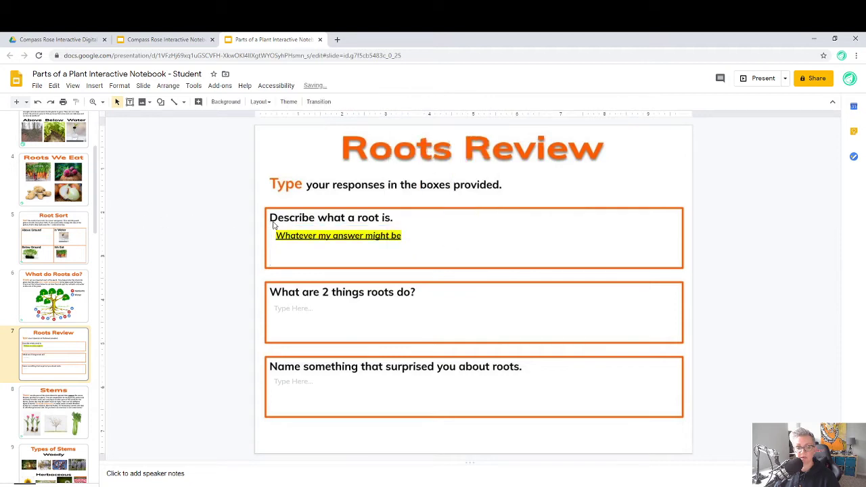
Step: Undo the highlight, underline, italic, bold, font size and black color changes on the first answer
left_click(37, 103)
left_click(37, 103)
left_click(37, 103)
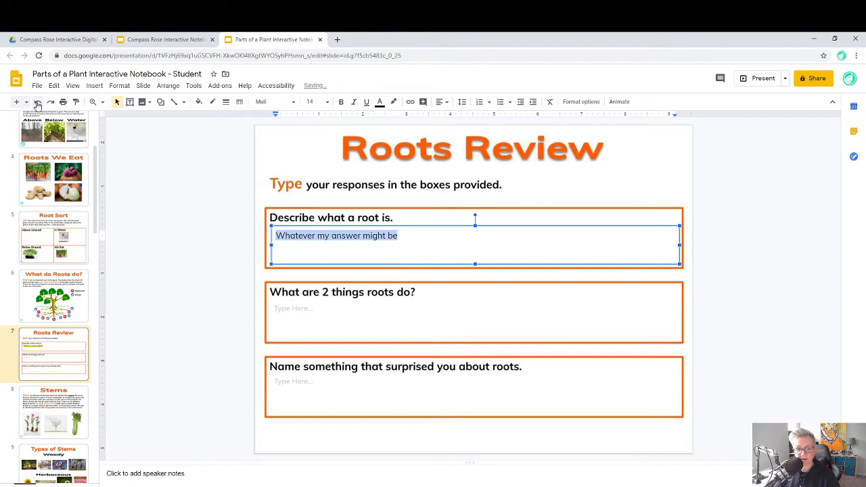
left_click(37, 103)
left_click(37, 103)
left_click(193, 214)
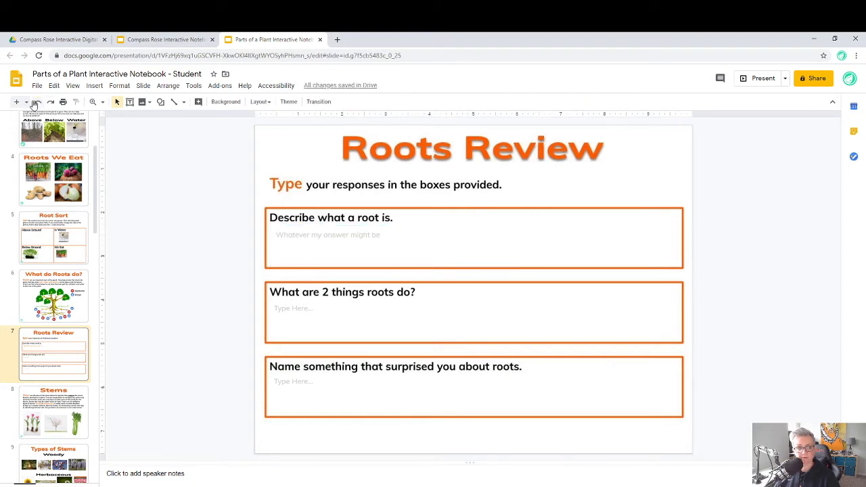
Step: Undo the typed answer under "Describe what a root is." back to the original placeholder text
left_click(37, 103)
left_click(37, 103)
left_click(37, 103)
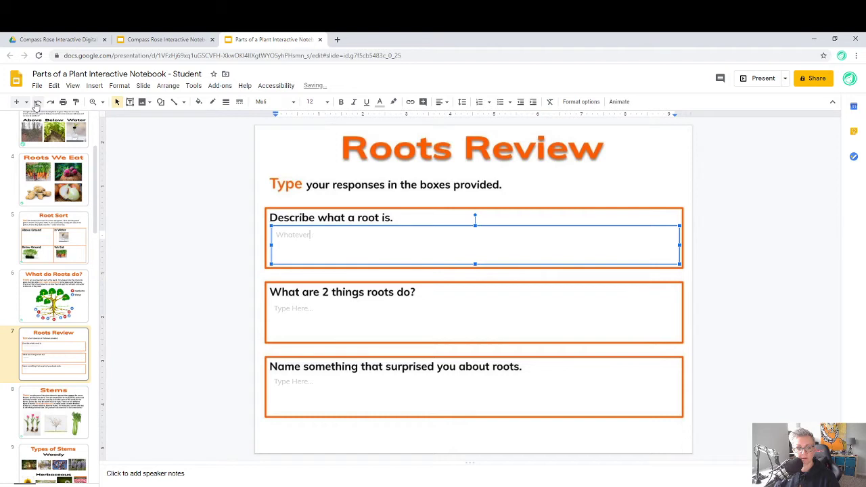
left_click(37, 103)
left_click(38, 103)
left_click(37, 103)
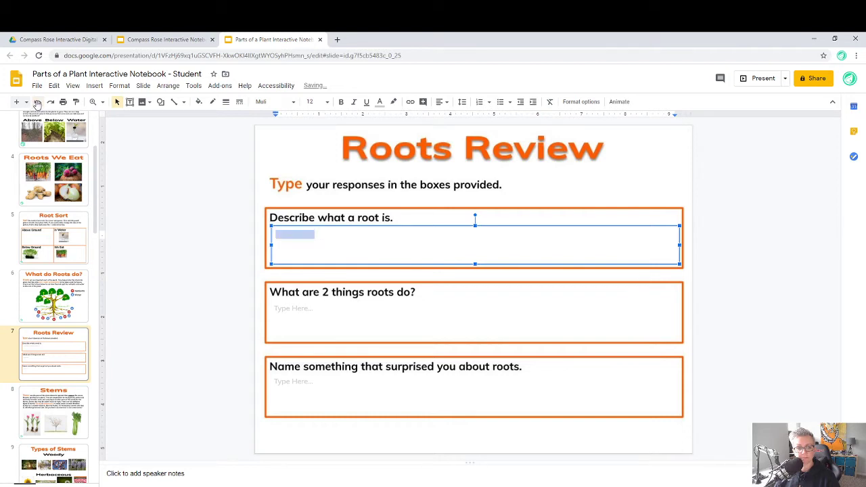
Step: Undo the placement of the glass-vase seedling picture in the In Water category on the Root Sort slide
left_click(37, 102)
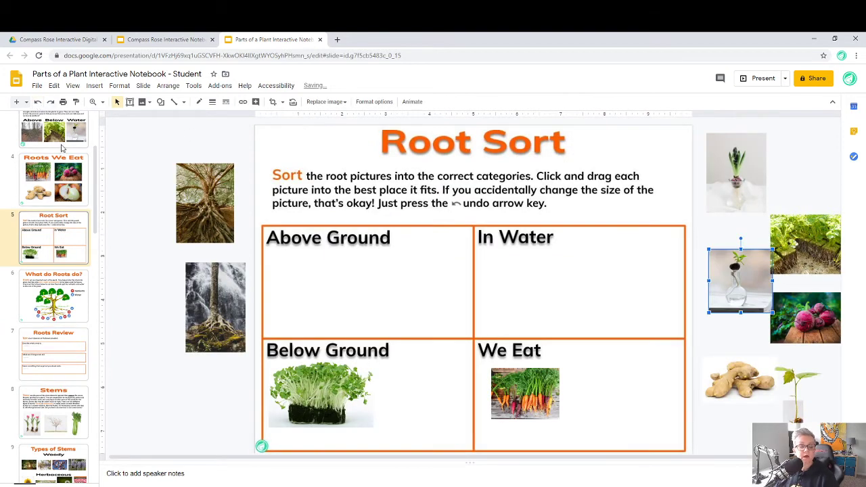
scroll(55, 155, "down", 5)
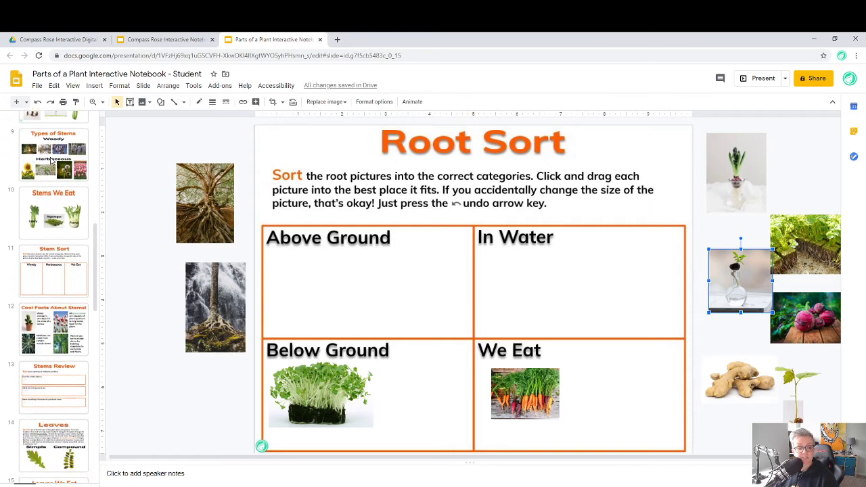
scroll(50, 160, "down", 1)
scroll(51, 160, "up", 10)
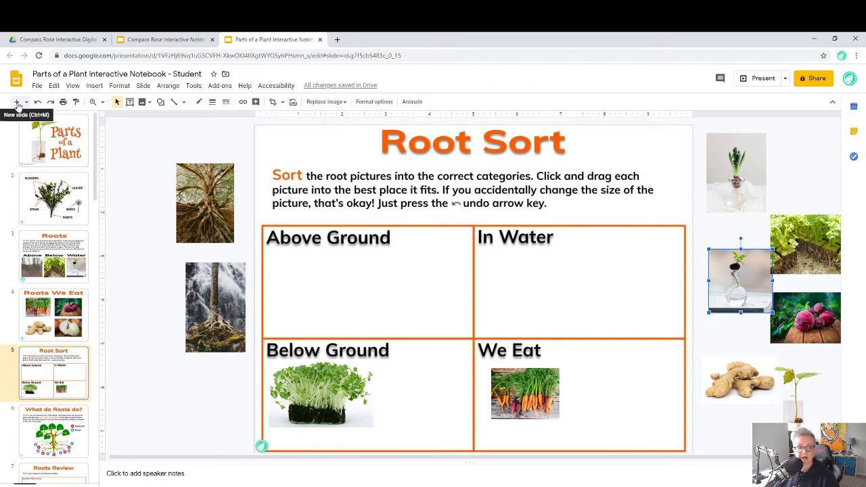
Step: Insert a new slide after the Parts of a Plant title slide and delete its title and subtitle placeholders
left_click(31, 134)
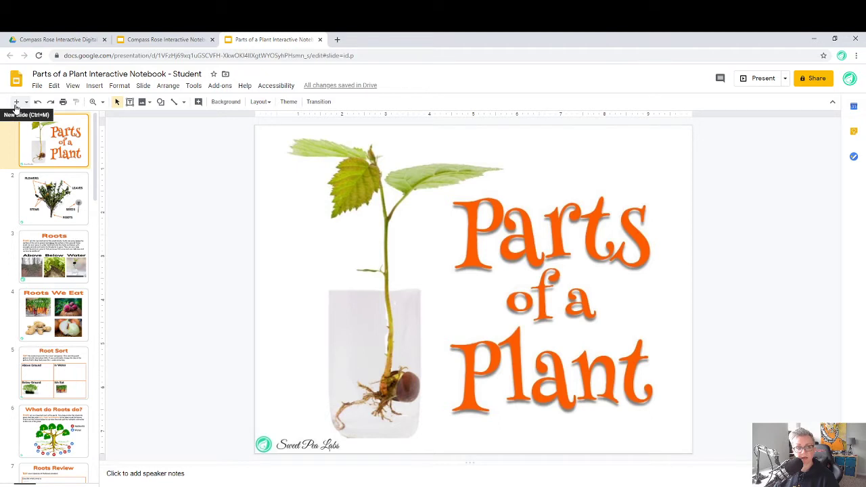
left_click(15, 102)
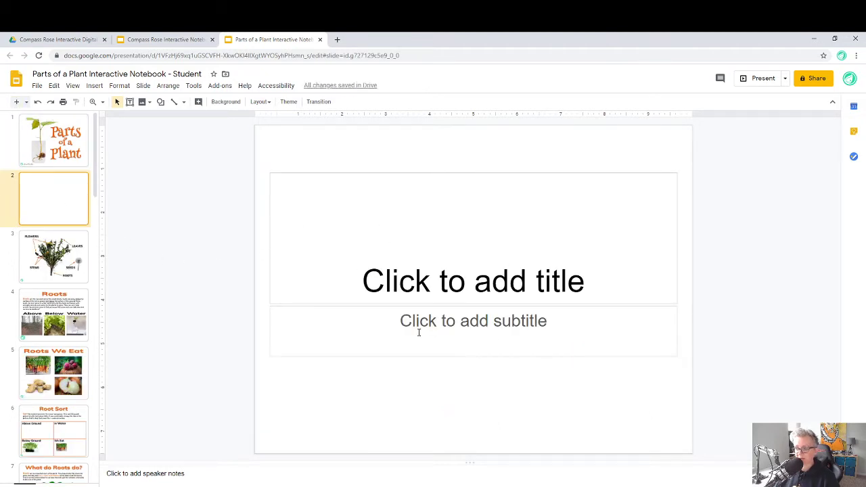
left_click(337, 203)
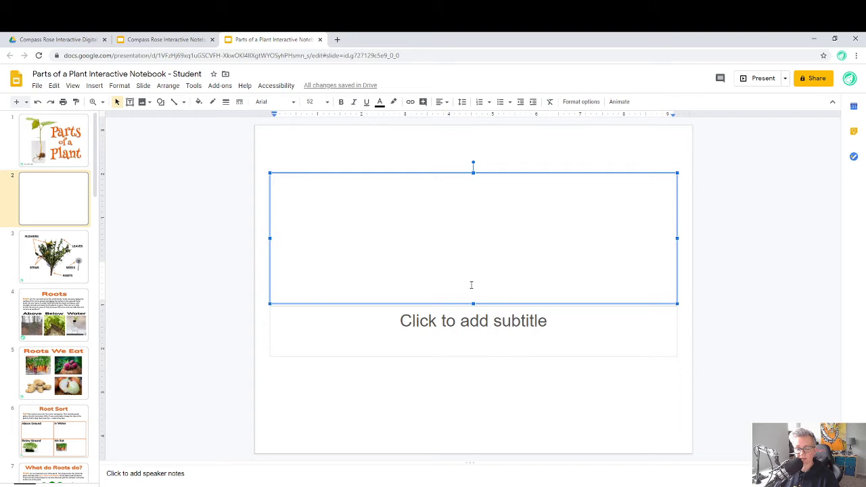
left_click(346, 174)
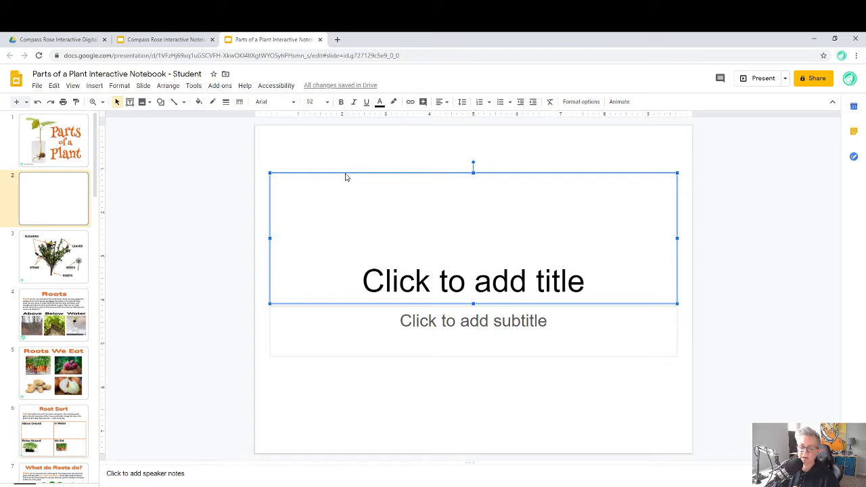
key("Delete")
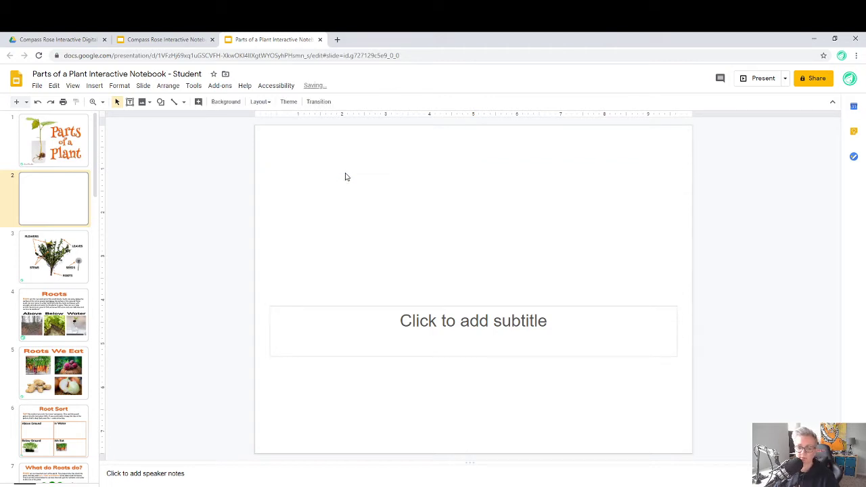
left_click(396, 311)
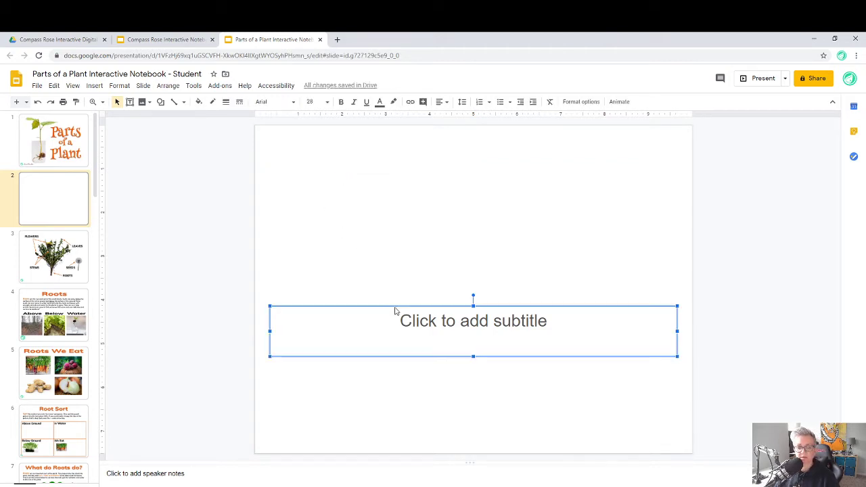
key("Delete")
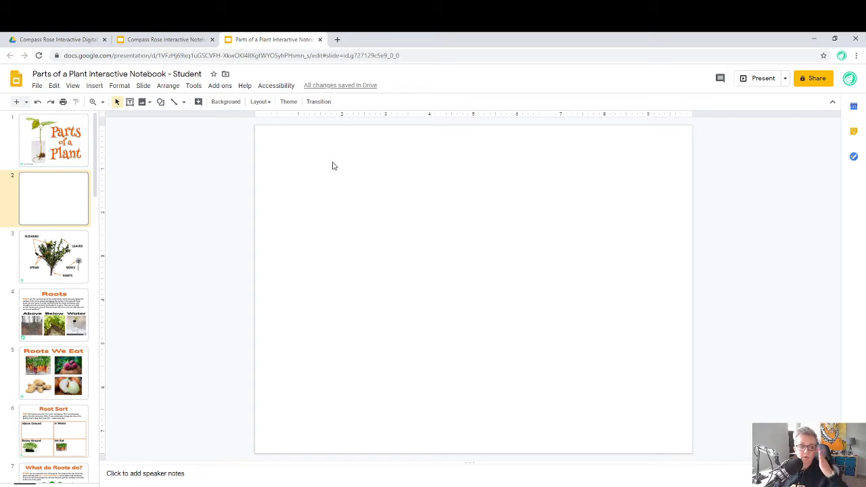
Step: Draw a text box near the blank slide's upper-left corner and narrow it to about 3.9 inches wide
left_click(129, 105)
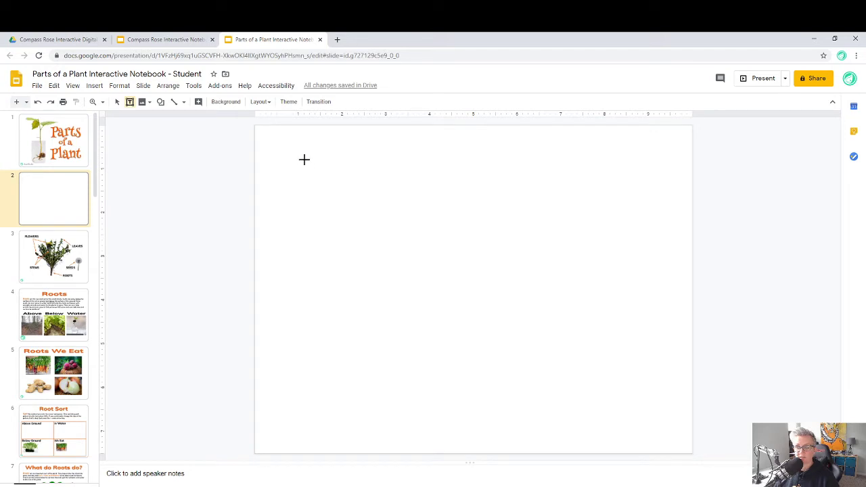
left_click_drag(278, 146, 473, 194)
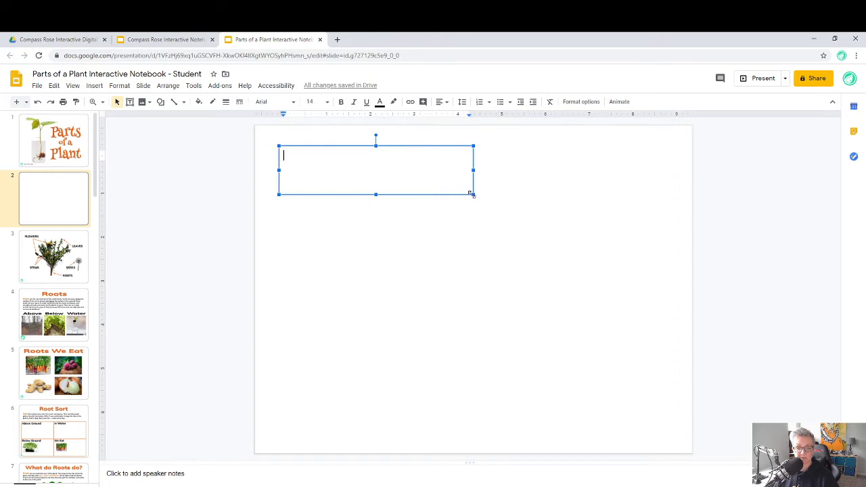
mouse_move(473, 194)
left_mouse_down()
mouse_move(398, 169)
mouse_move(474, 196)
left_mouse_up()
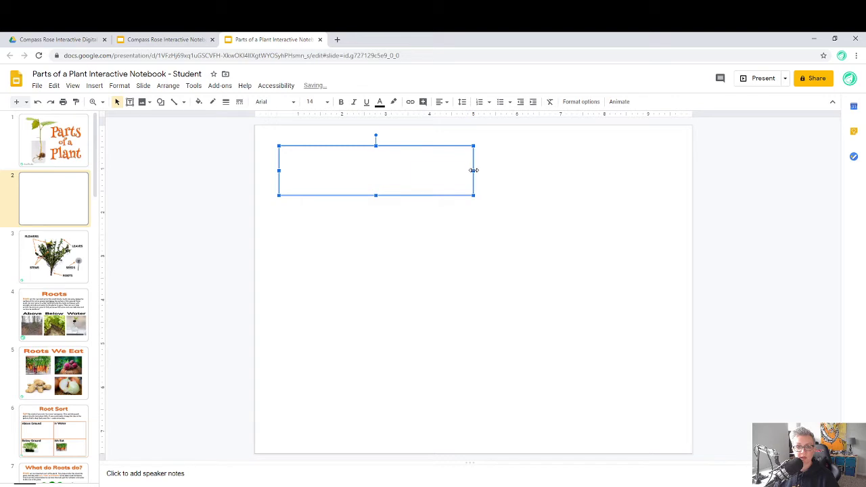
left_click_drag(472, 169, 446, 175)
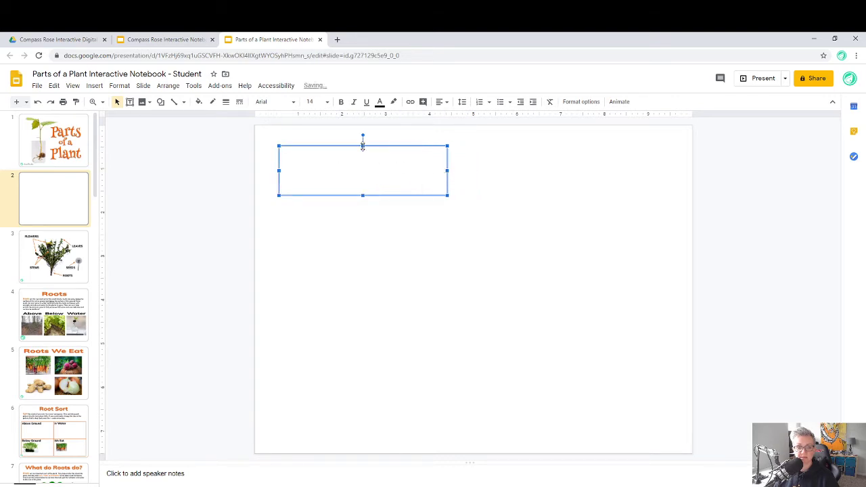
mouse_move(362, 145)
left_mouse_down()
mouse_move(362, 162)
mouse_move(361, 145)
left_mouse_up()
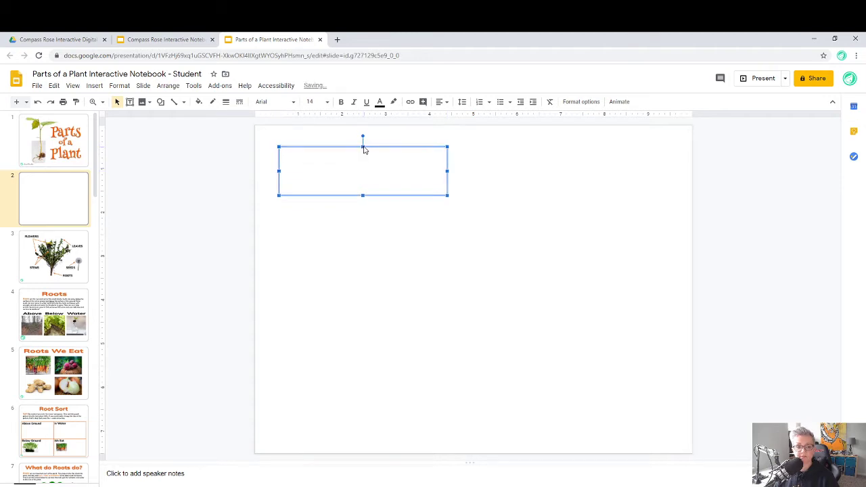
Step: Enter "Type Here" in the new text box
left_click(331, 166)
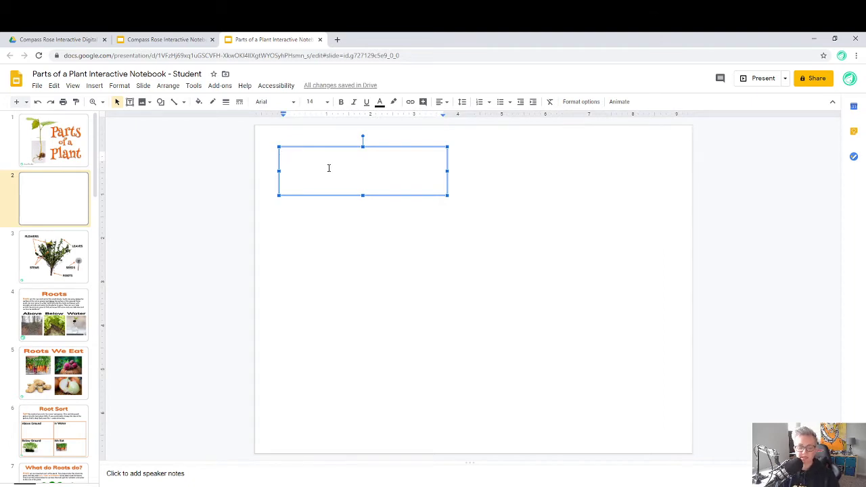
type("Type ")
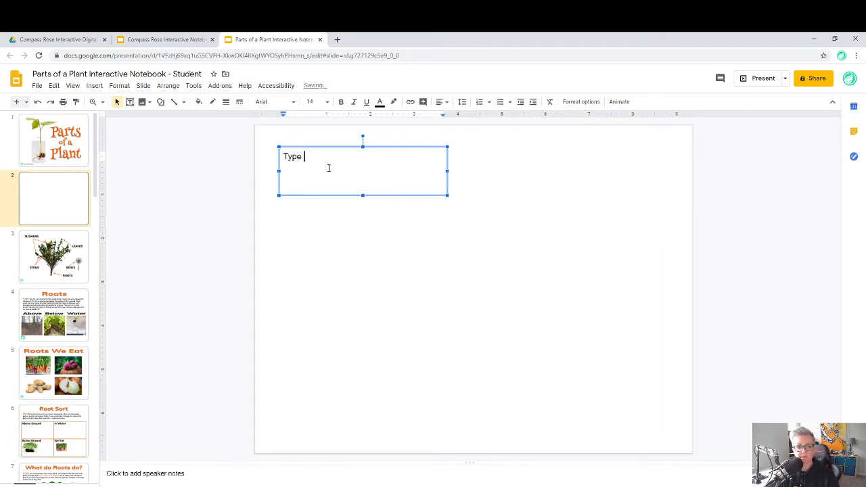
type("Here")
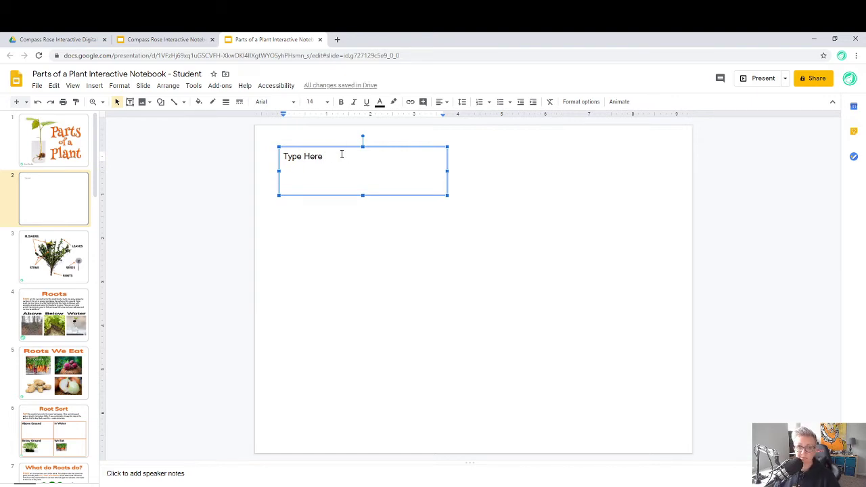
Step: Format the "Type Here" text with font size 24, bold and a red text color
left_click_drag(328, 161, 284, 156)
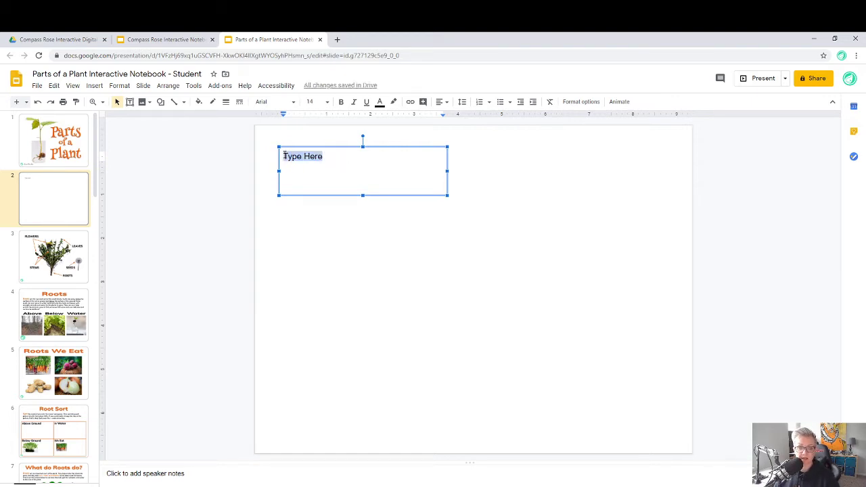
left_click(323, 103)
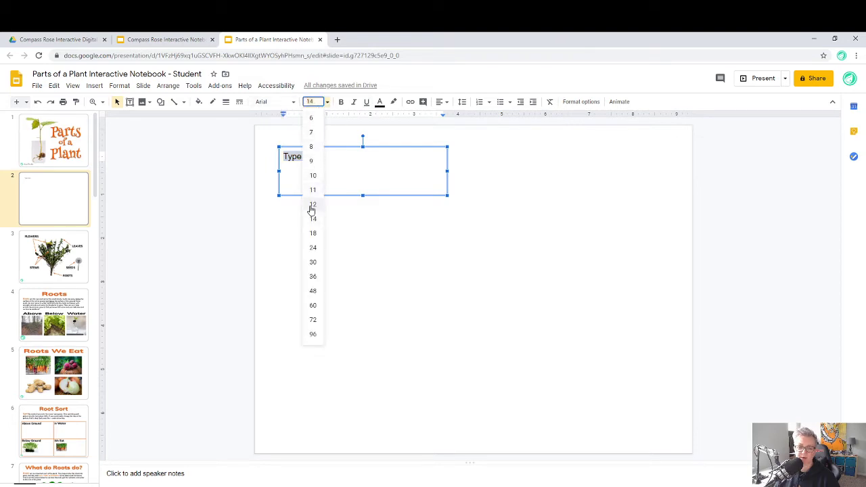
left_click(314, 249)
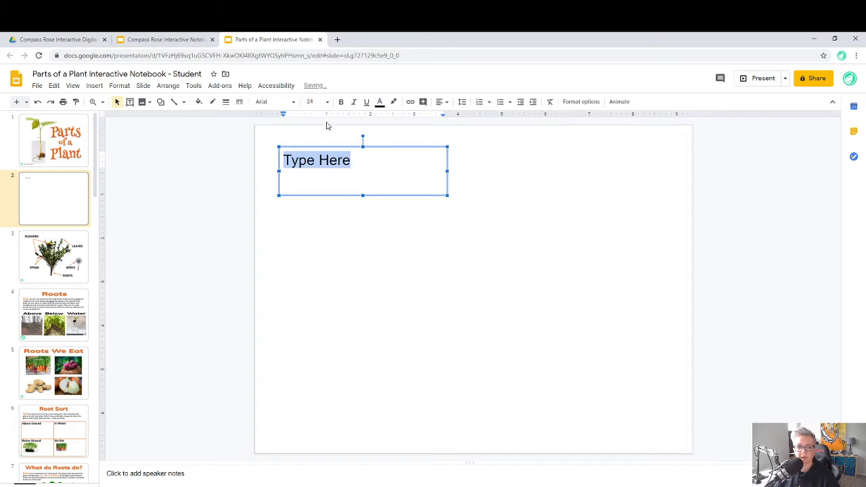
left_click(341, 102)
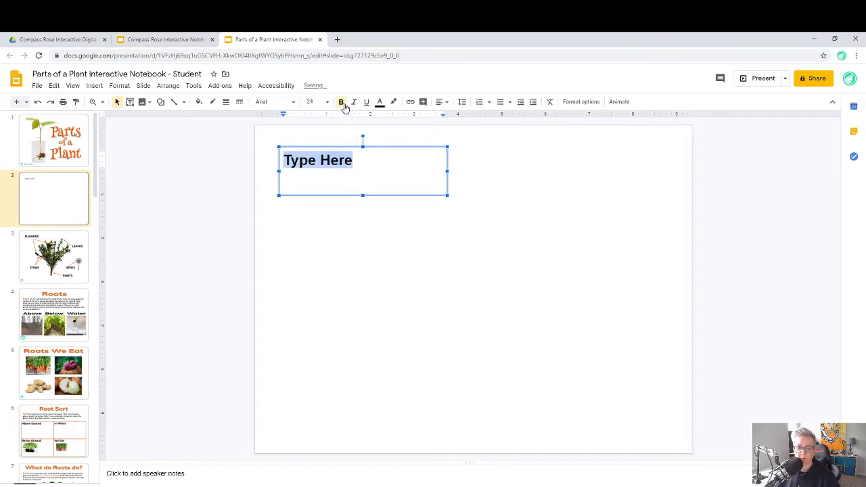
left_click(380, 102)
left_click(393, 129)
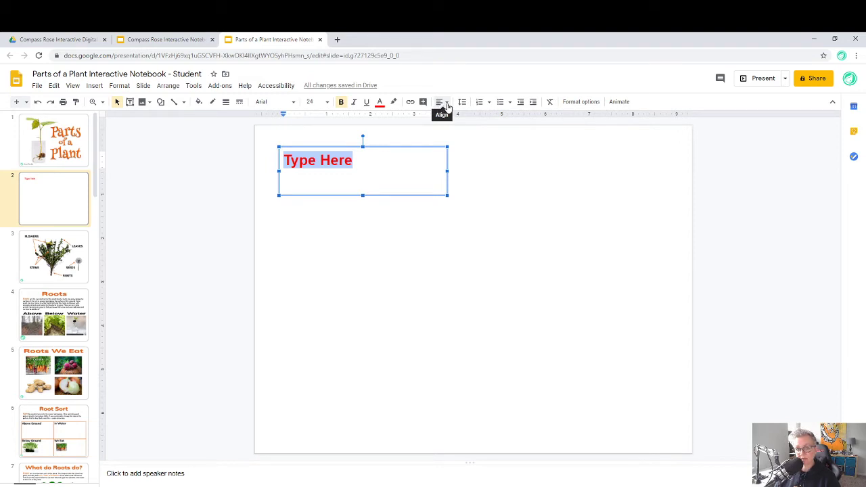
Step: Try center and right horizontal alignment on the "Type Here" text
left_click(447, 102)
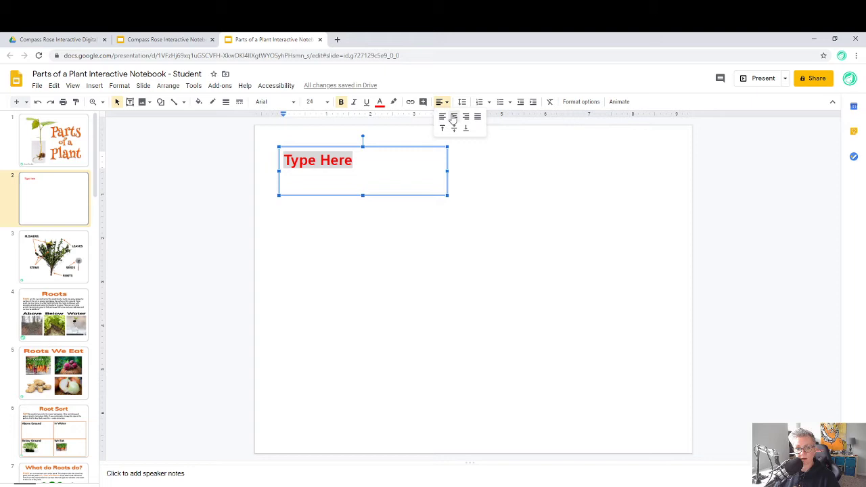
left_click(453, 118)
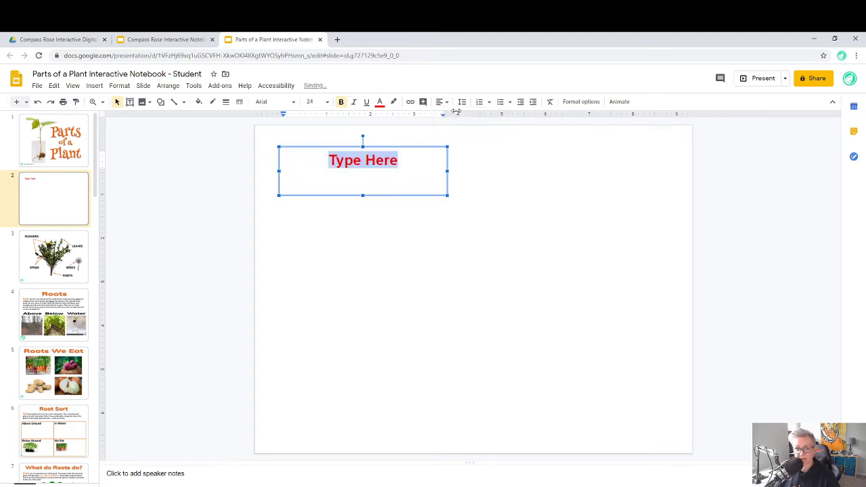
left_click(445, 103)
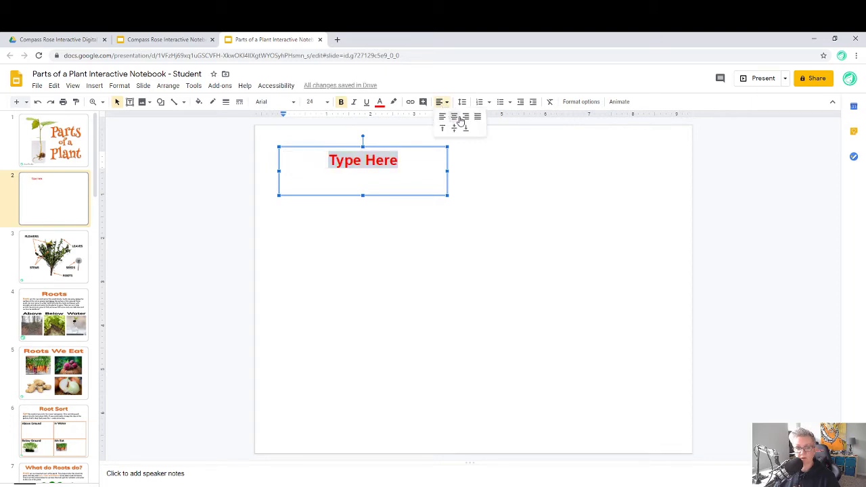
left_click(465, 117)
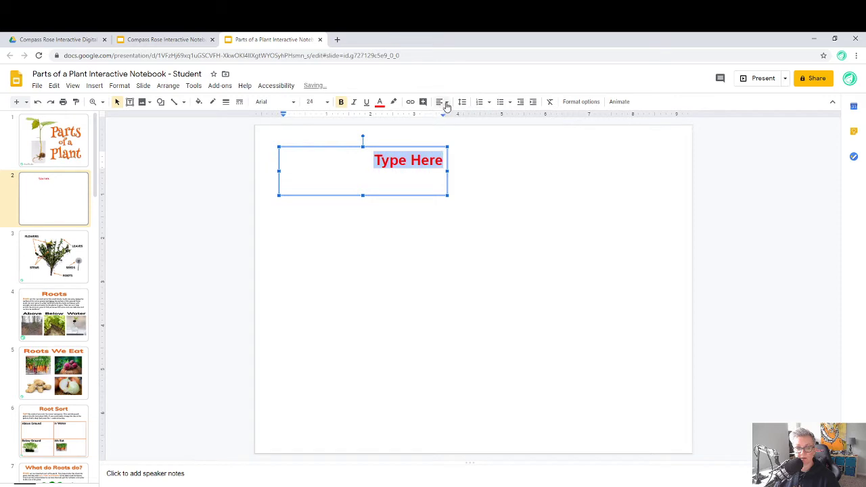
Step: Try top, middle and bottom vertical alignment on the "Type Here" text
left_click(441, 103)
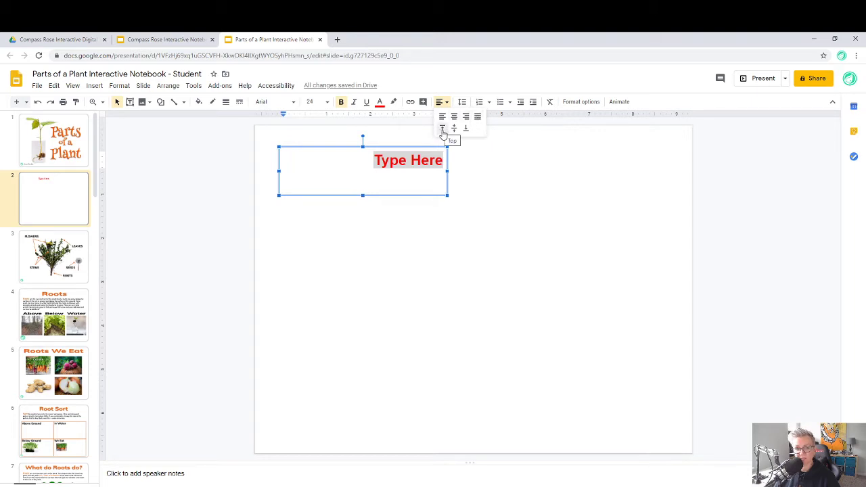
left_click(443, 129)
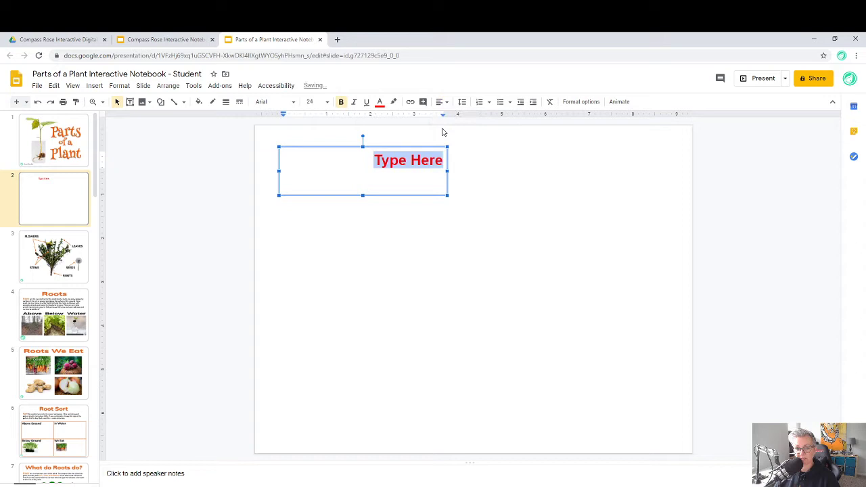
left_click(448, 103)
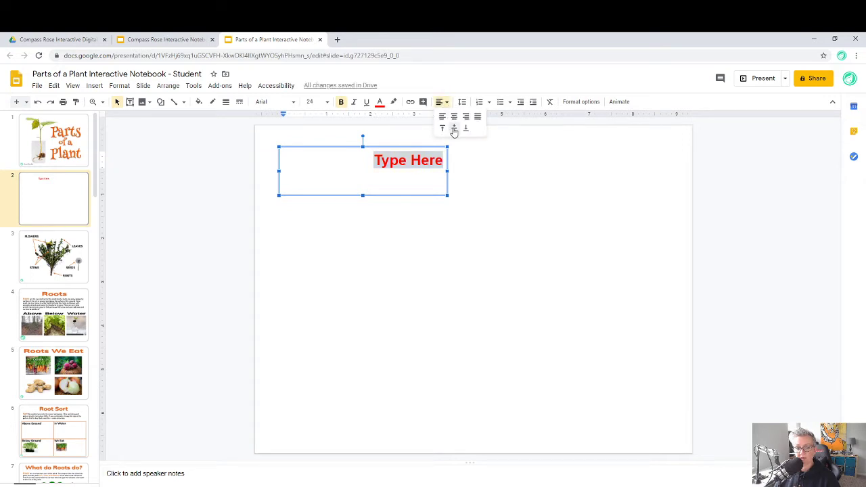
left_click(454, 127)
left_click(440, 101)
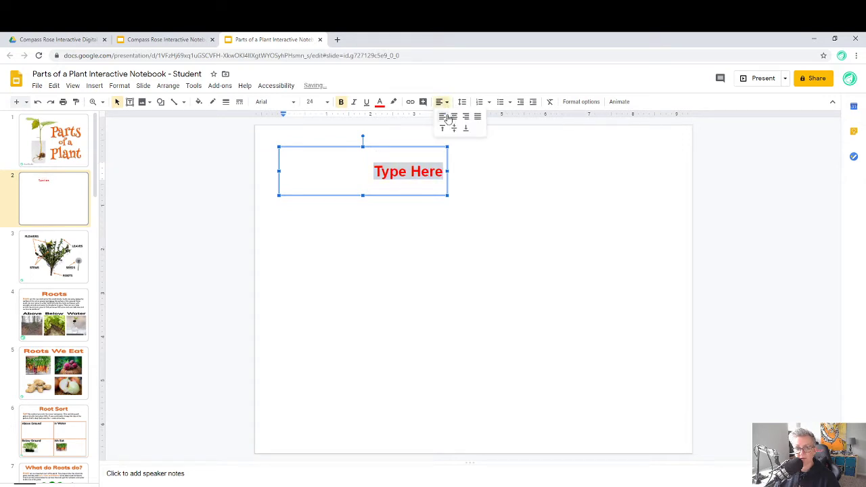
left_click(464, 130)
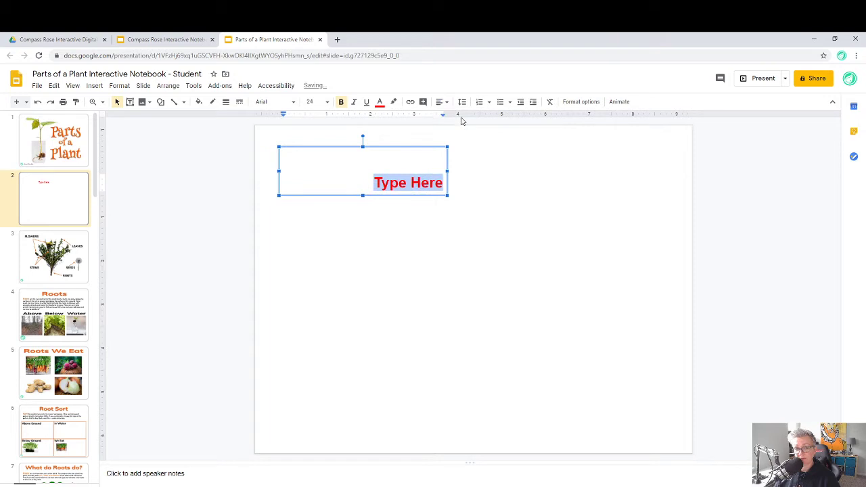
Step: Center the "Type Here" text horizontally and vertically, and shrink its box to about 2.5 by 0.8 inches
left_click(447, 103)
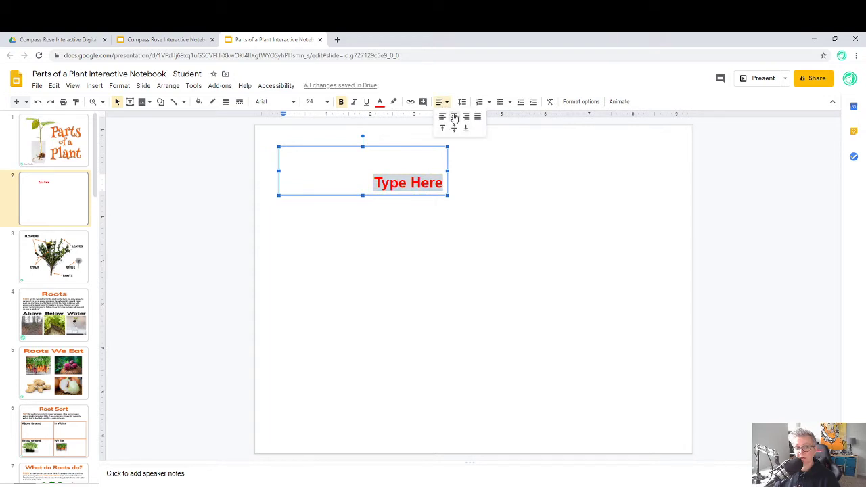
left_click(454, 116)
left_click(441, 102)
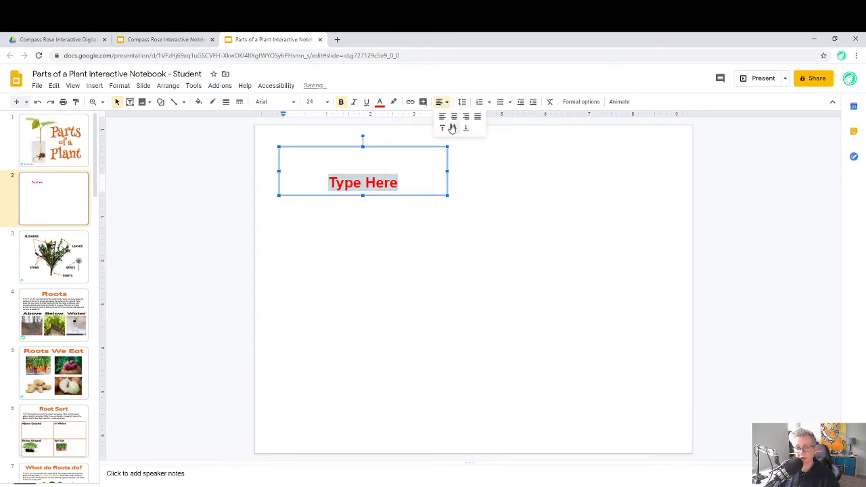
left_click(454, 129)
left_click_drag(362, 195, 363, 181)
left_click_drag(448, 165, 391, 165)
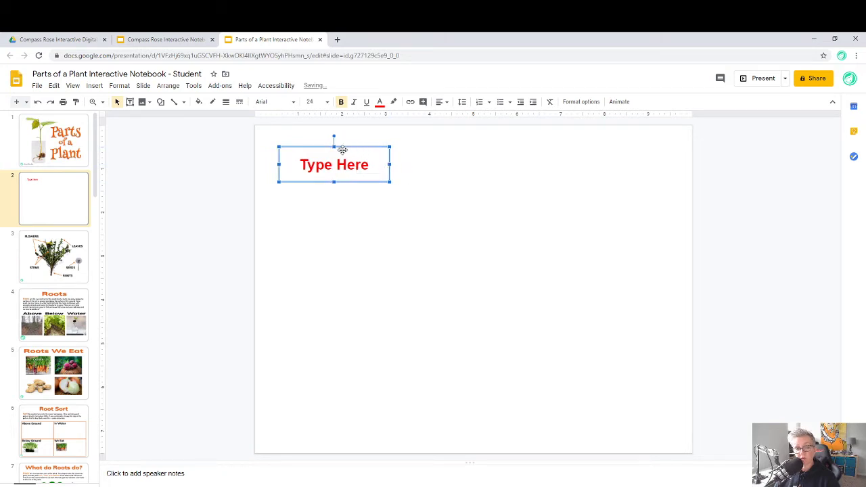
Step: Fill the "Type Here" box with a very light gray
left_click(401, 212)
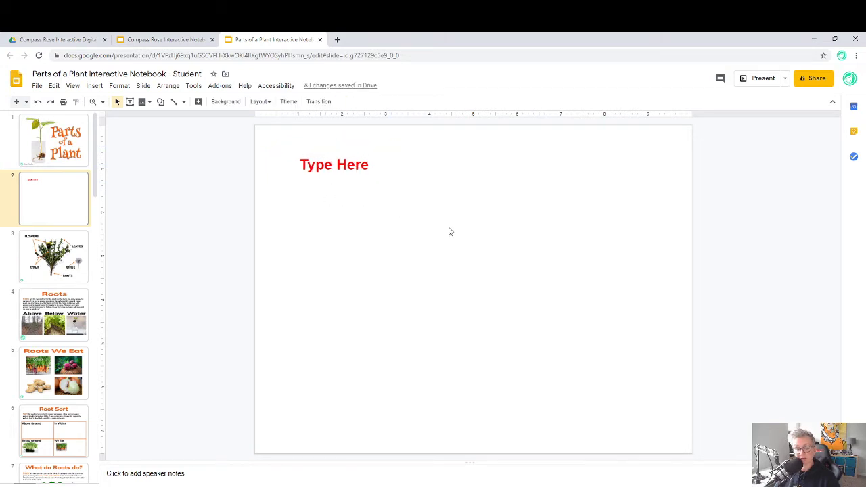
left_click(340, 167)
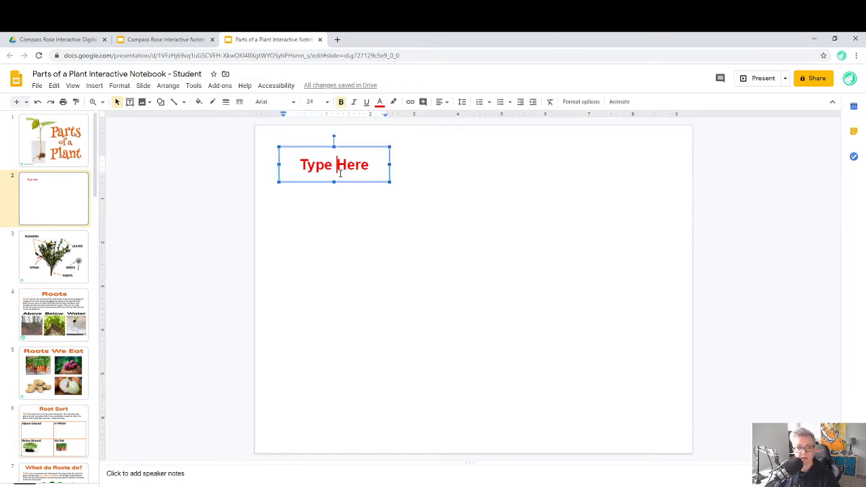
left_click(370, 168)
left_click(371, 182)
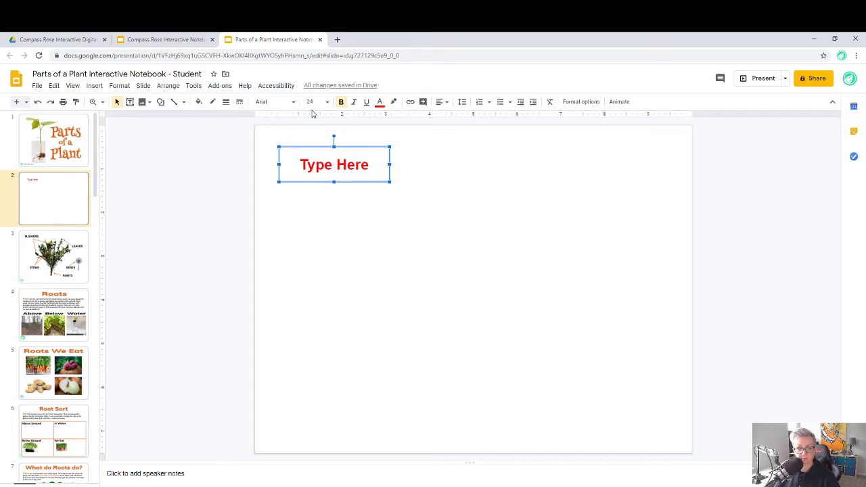
left_click(200, 104)
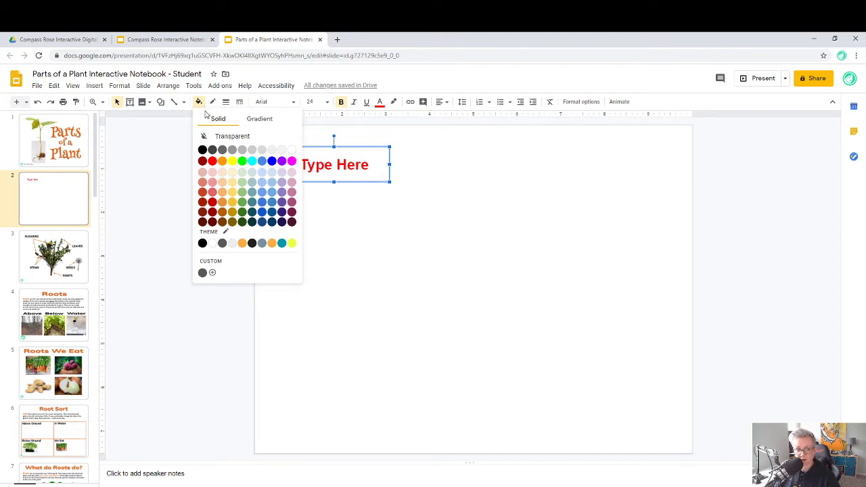
left_click(272, 149)
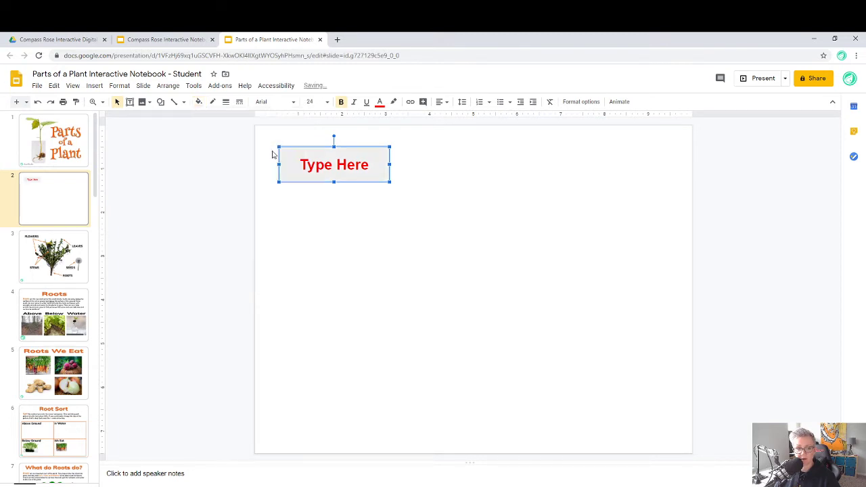
left_click(315, 207)
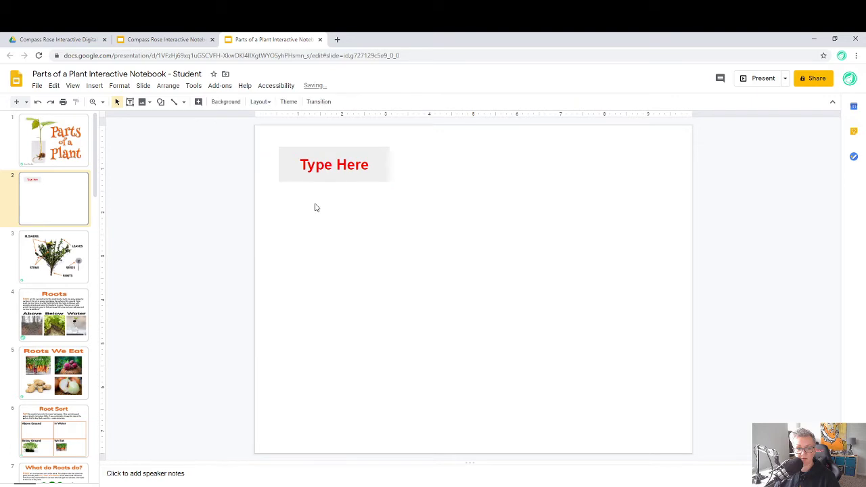
Step: Change the fill of the "Type Here" box to a solid medium gray
left_click(377, 175)
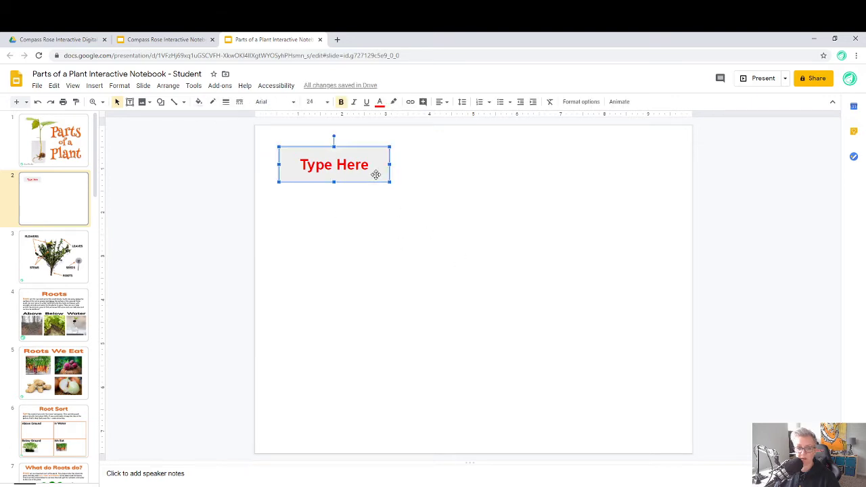
left_click(198, 102)
left_click(240, 151)
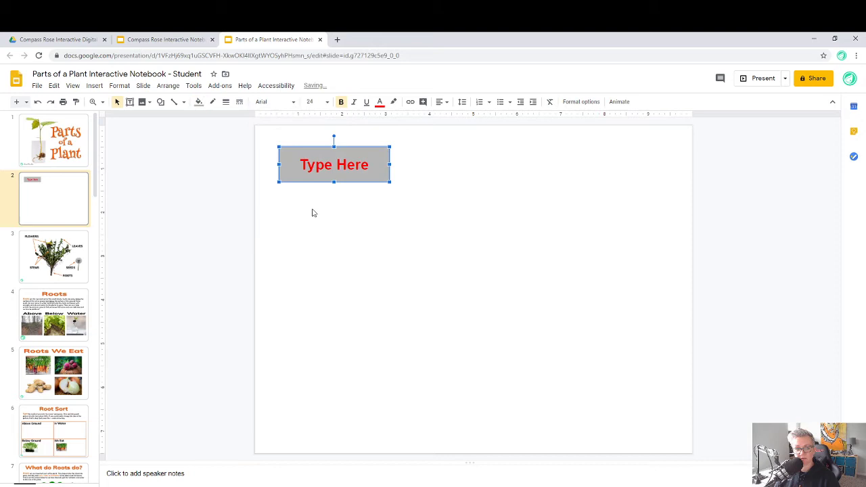
left_click(315, 214)
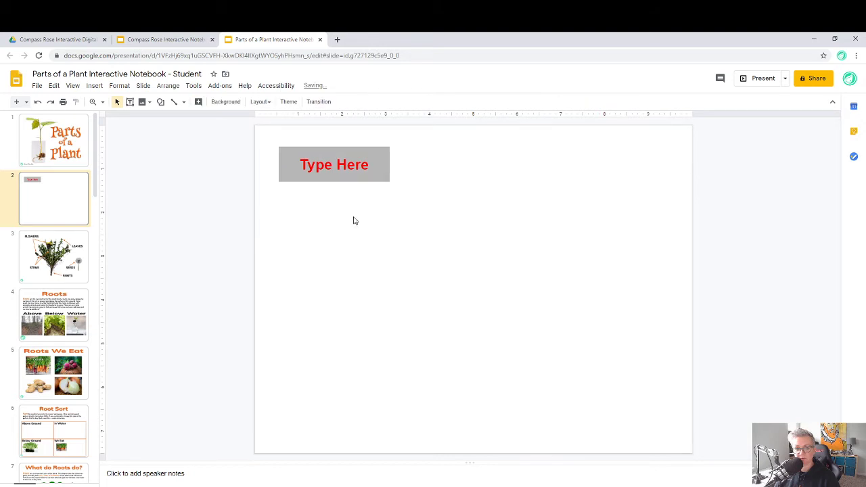
Step: Give the gray "Type Here" box a black border
left_click(329, 174)
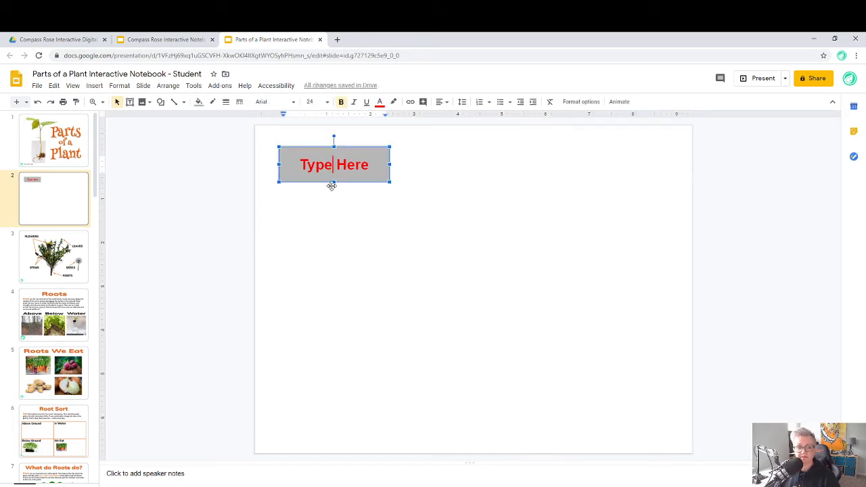
left_click(212, 102)
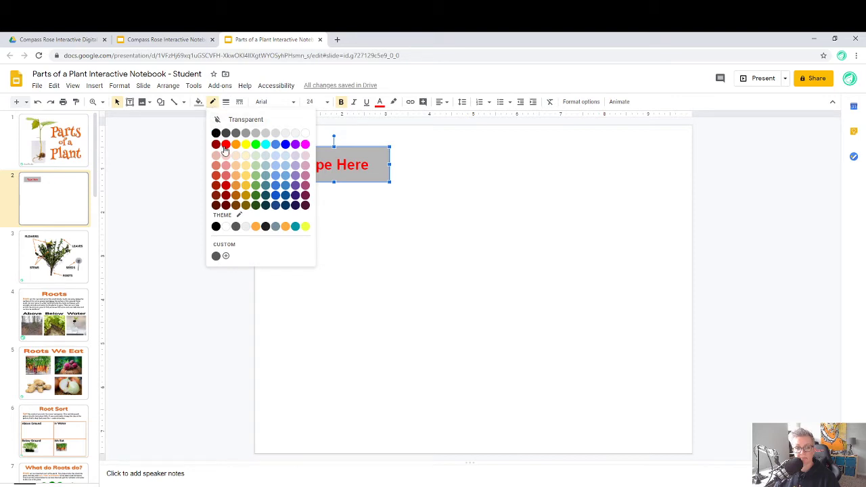
left_click(216, 133)
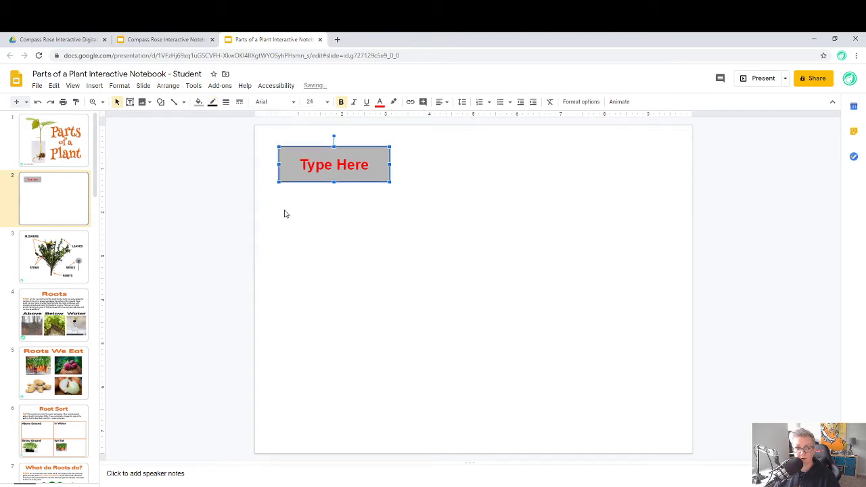
left_click(340, 220)
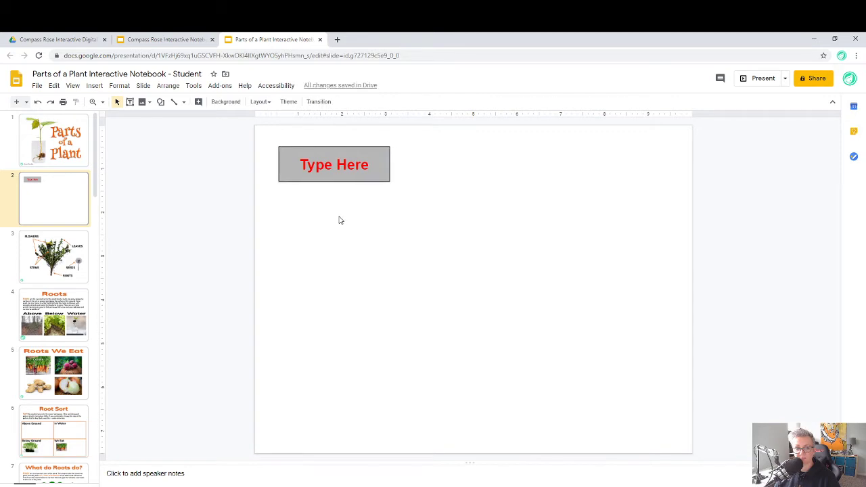
Step: Set the border weight of the "Type Here" box to 4px
left_click(306, 177)
left_click(212, 102)
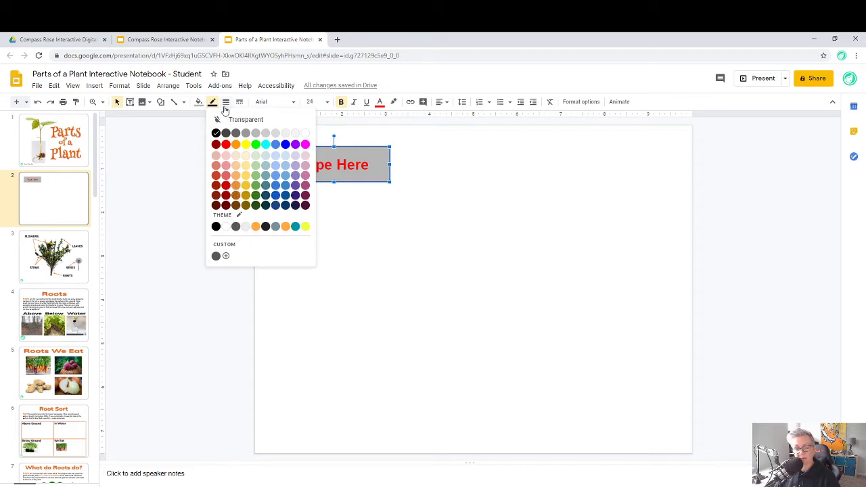
left_click(371, 207)
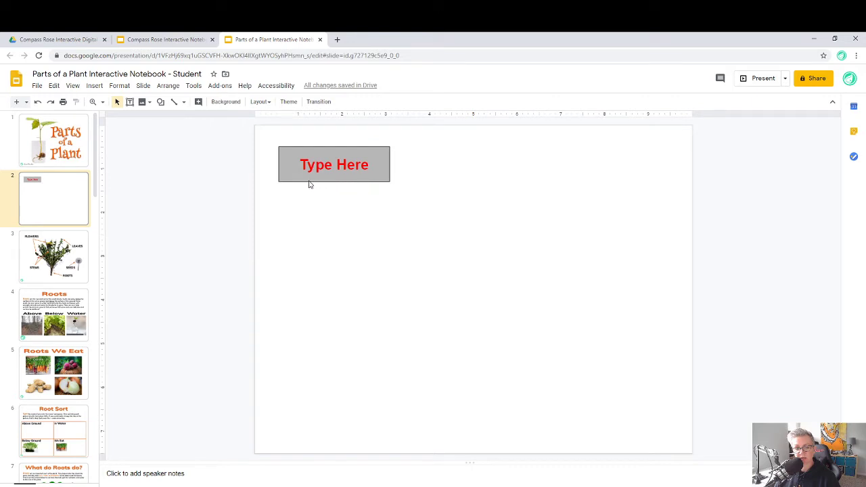
left_click(284, 160)
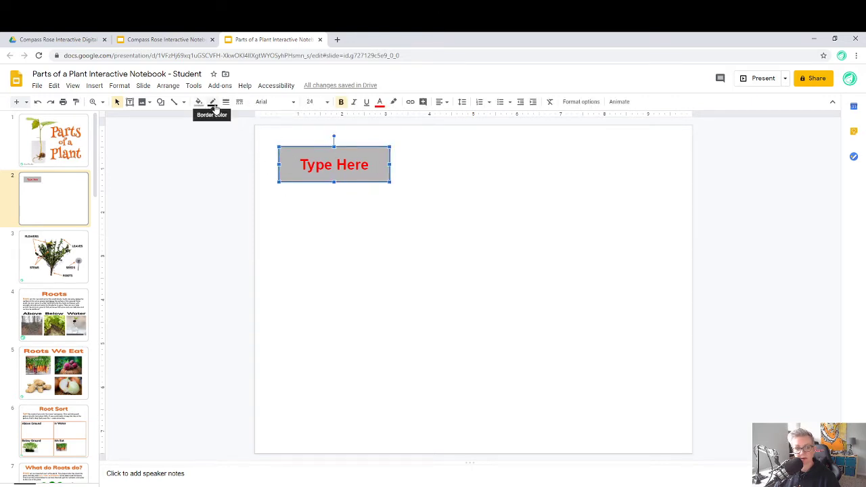
left_click(225, 103)
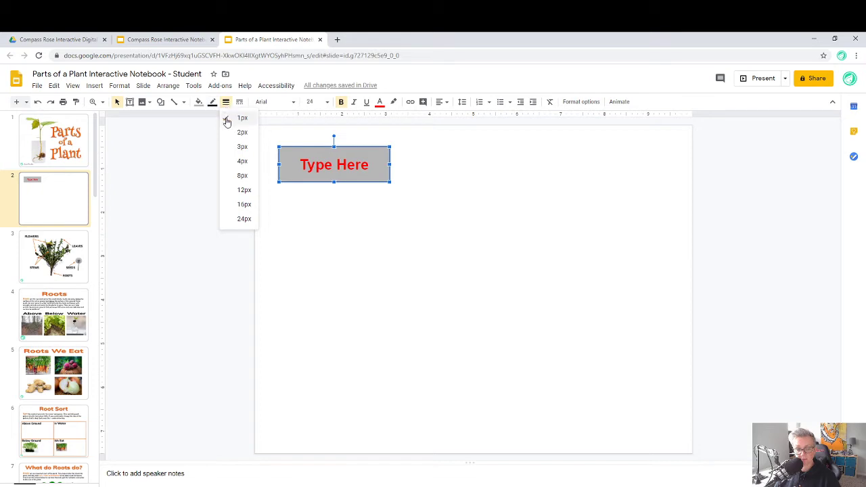
left_click(231, 162)
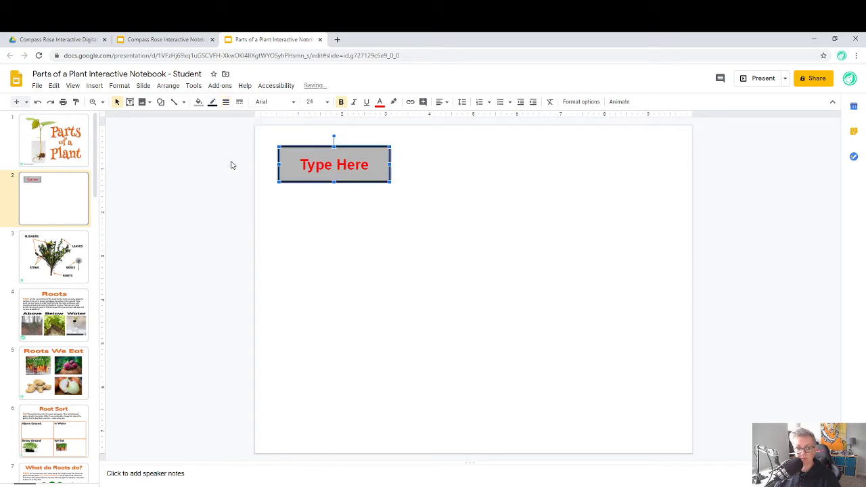
left_click(285, 197)
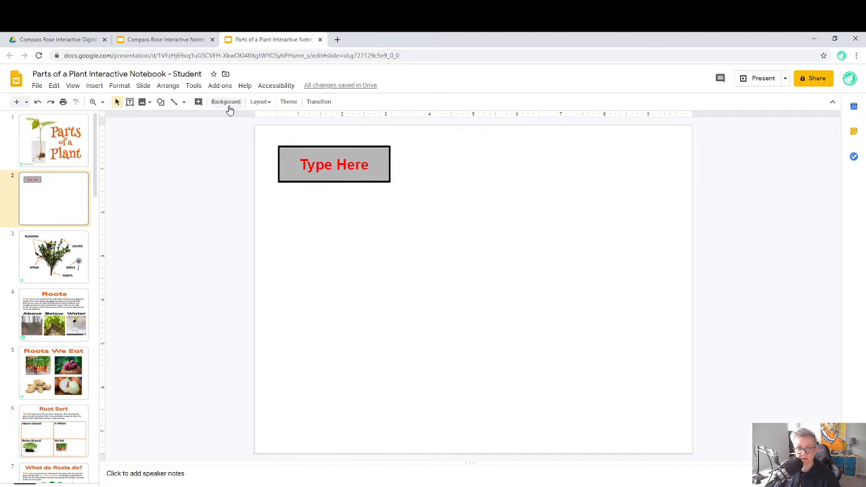
Step: Try dotted and long-dashed border styles on the "Type Here" box, and return its border to a solid line
left_click(289, 167)
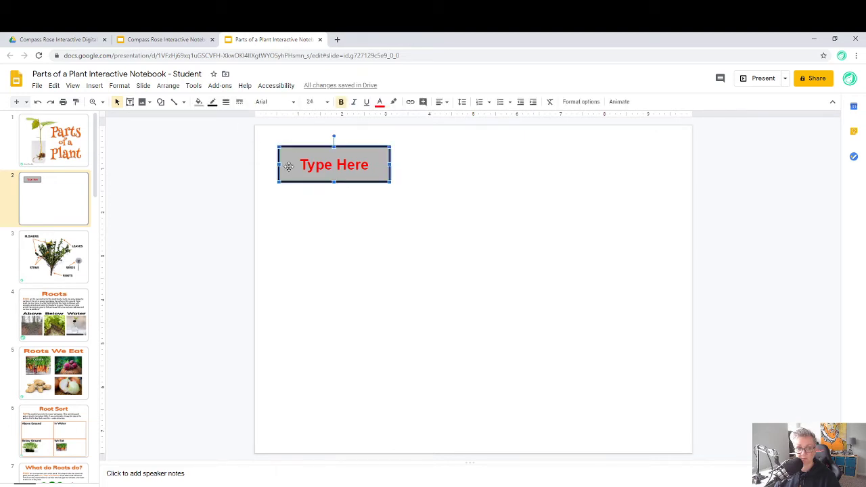
left_click(240, 103)
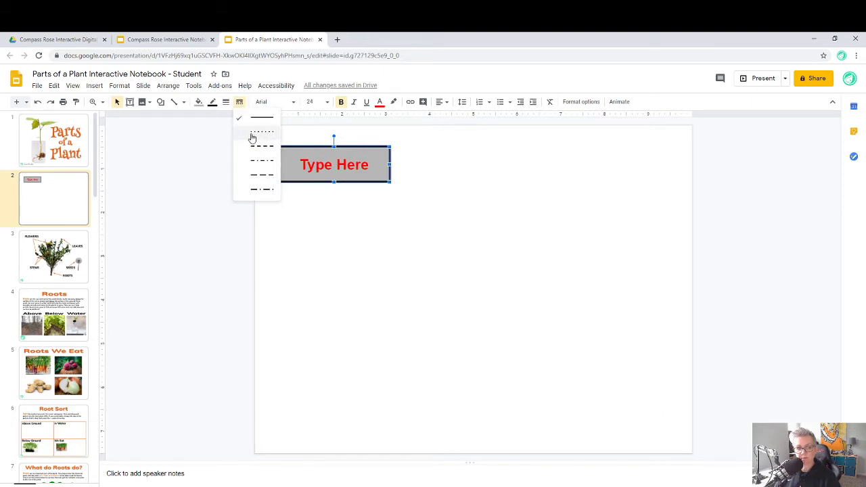
left_click(251, 138)
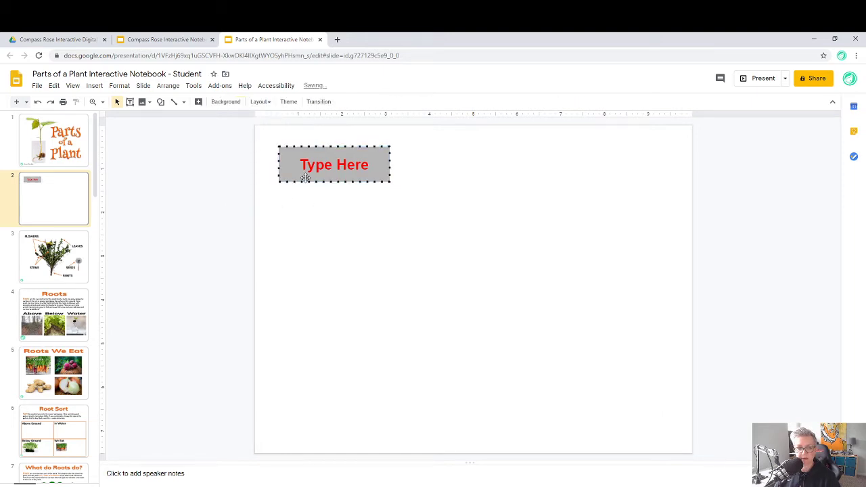
left_click(241, 106)
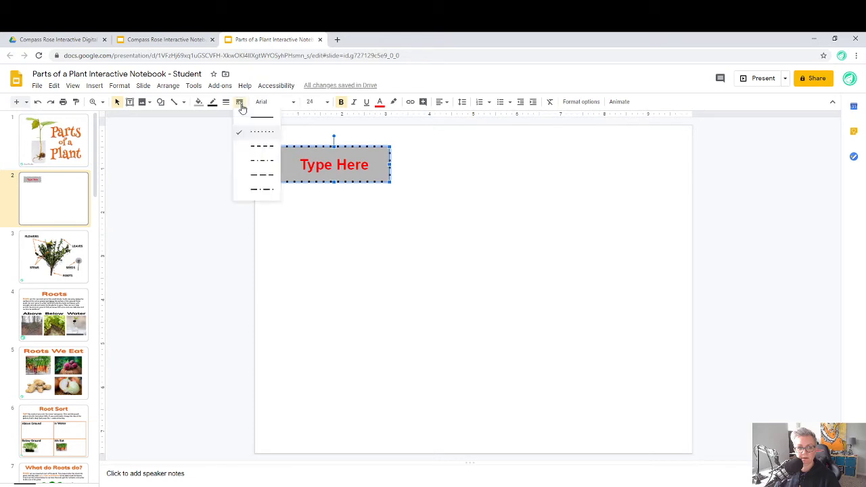
left_click(250, 177)
left_click(308, 197)
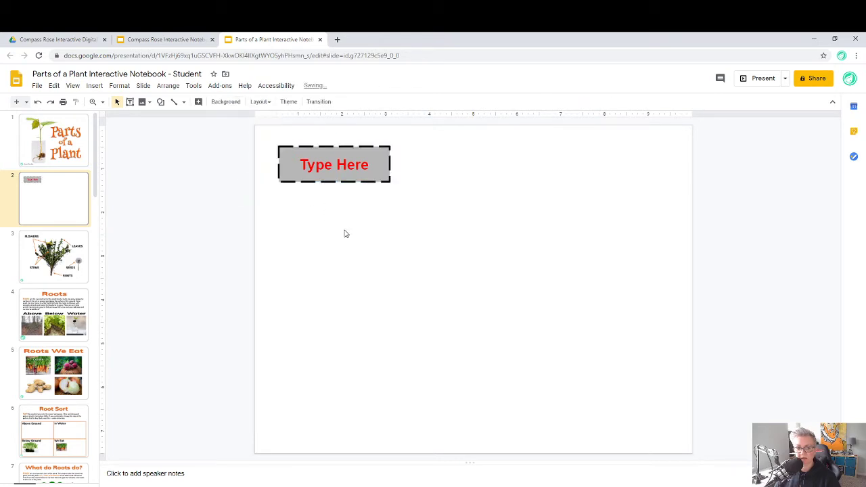
left_click(323, 175)
left_click(241, 106)
left_click(249, 119)
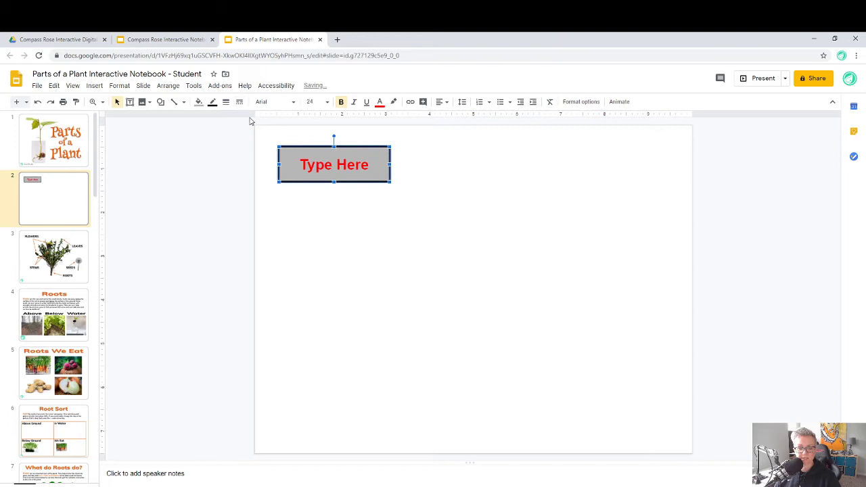
left_click(302, 202)
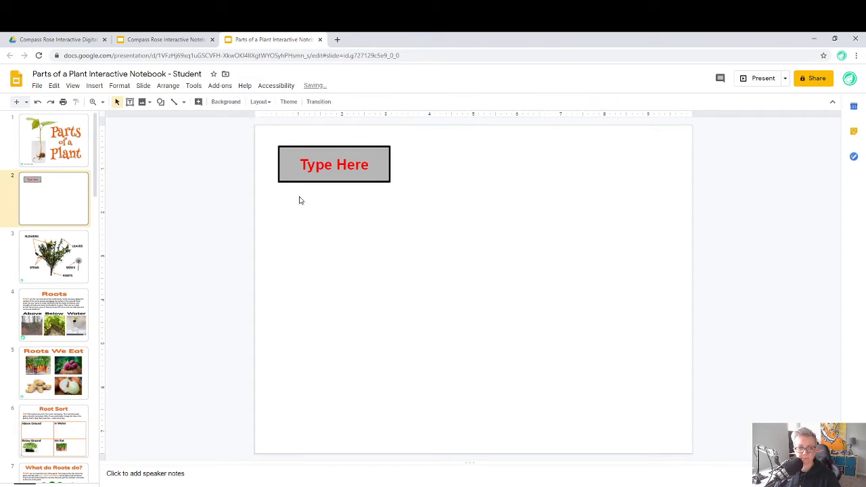
Step: Search the web for "dinosaur" images and insert the green open-mouthed, spiny-backed dinosaur on slide 2
left_click(130, 103)
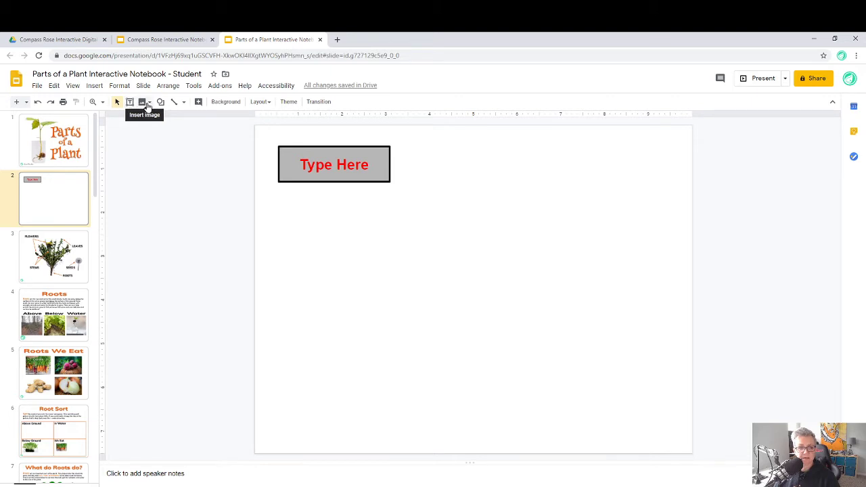
left_click(150, 106)
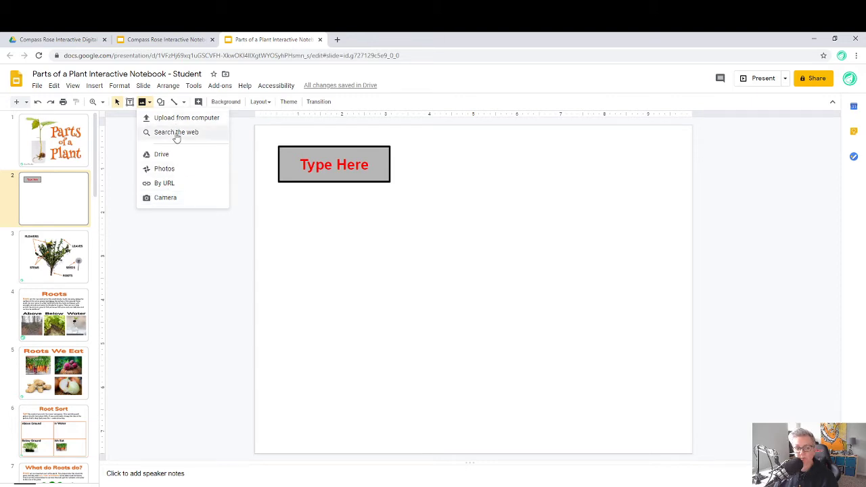
left_click(176, 134)
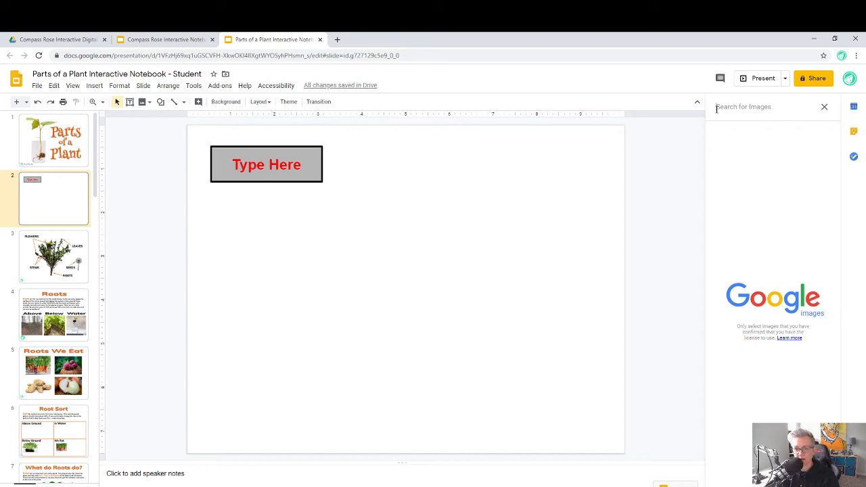
type("dino")
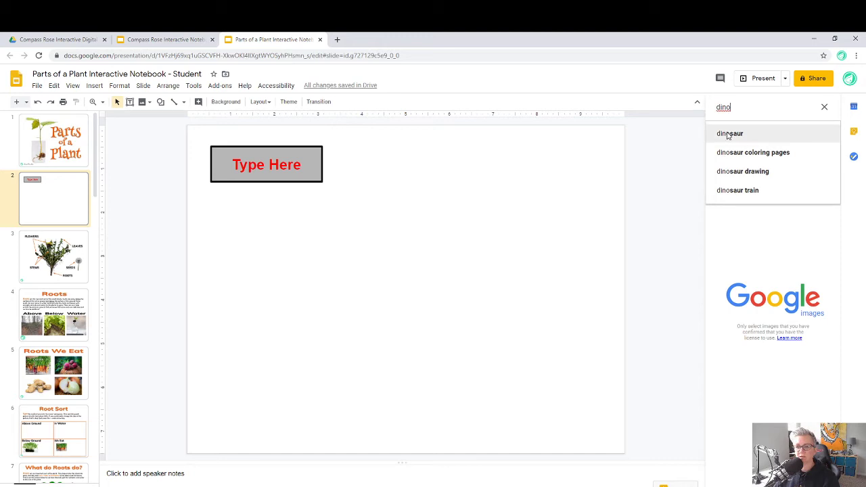
left_click(729, 135)
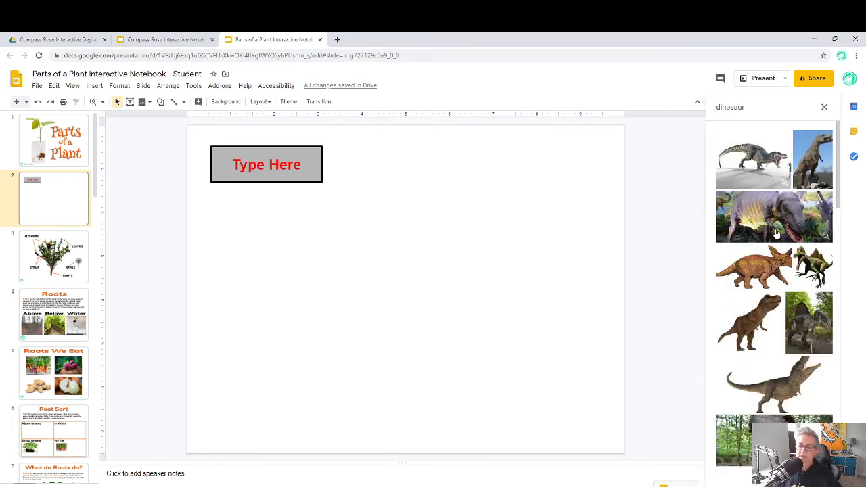
left_click(805, 264)
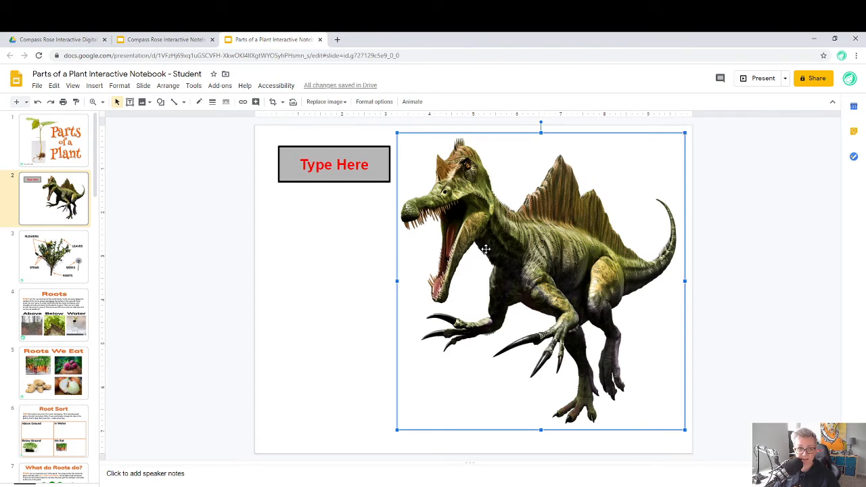
Step: Shrink the dinosaur image proportionally, and squash its height and width to about 2.5 by 2.7 inches
left_click_drag(685, 134, 585, 237)
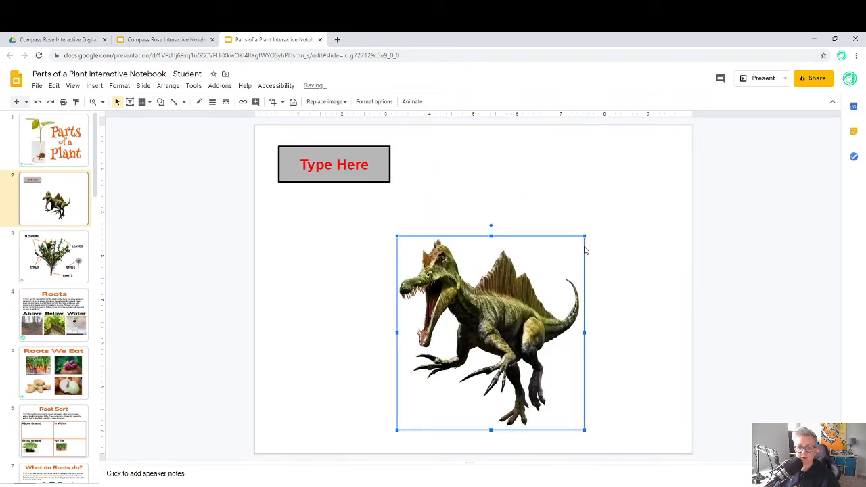
left_click_drag(491, 233, 498, 311)
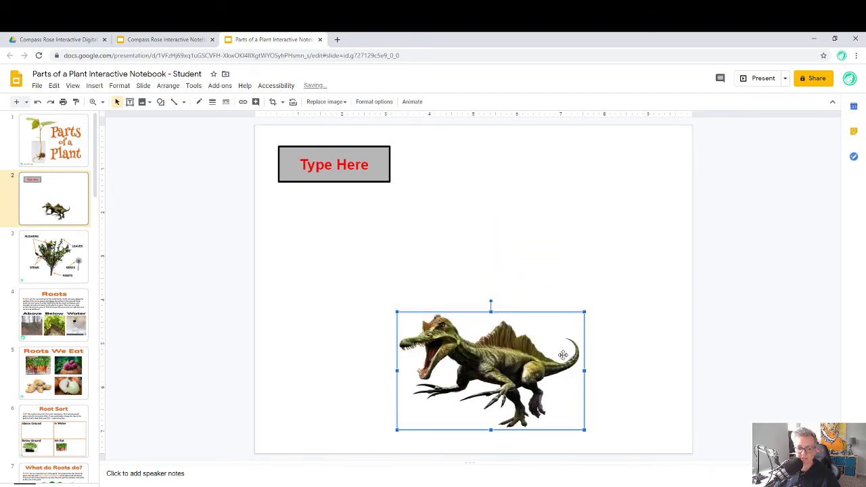
left_click_drag(584, 371, 508, 371)
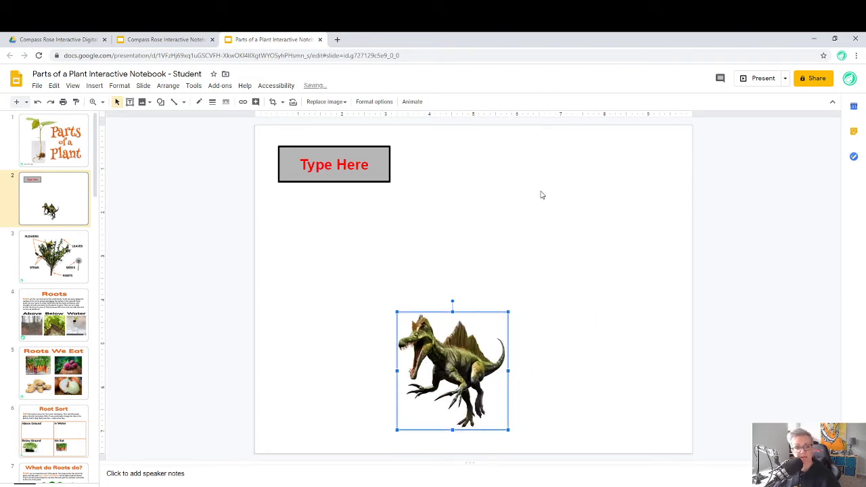
Step: Undo the squashing and shrinking of the dinosaur image on slide 2
left_click(38, 103)
left_click(40, 104)
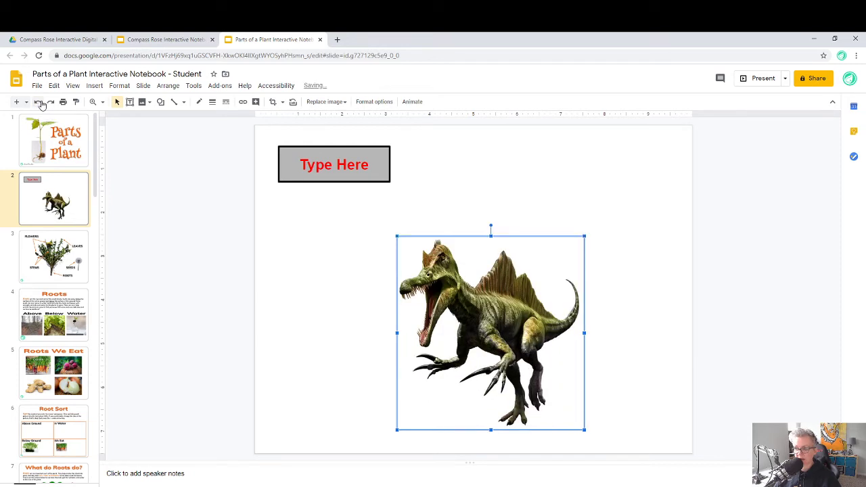
left_click(42, 104)
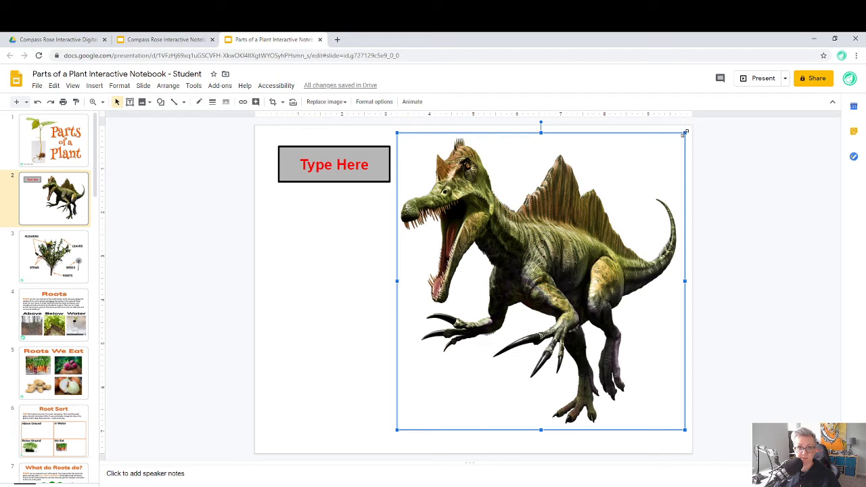
Step: Shrink the dinosaur image proportionally to about 3.4 by 3.5 inches, and try rotating it before returning it upright
left_click_drag(684, 133, 545, 276)
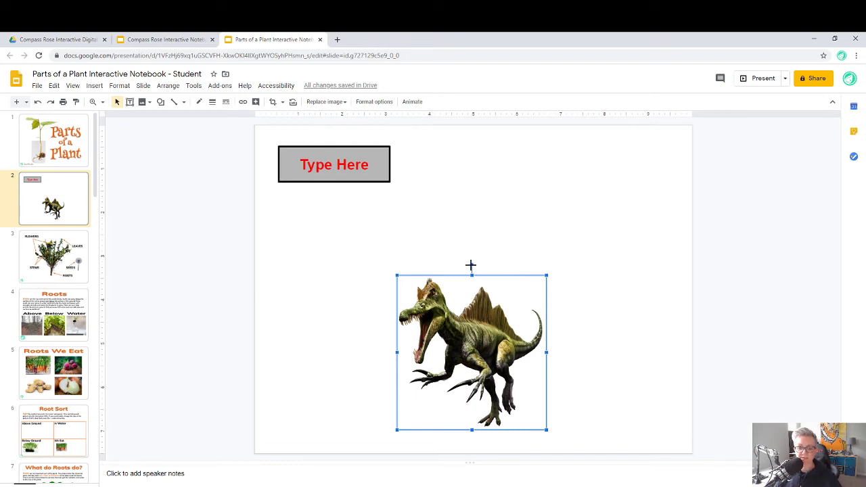
mouse_move(472, 265)
left_mouse_down()
mouse_move(539, 286)
mouse_move(567, 343)
mouse_move(553, 380)
mouse_move(516, 402)
mouse_move(409, 395)
mouse_move(387, 355)
mouse_move(427, 288)
mouse_move(449, 279)
mouse_move(477, 286)
mouse_move(470, 281)
left_mouse_up()
left_click(576, 227)
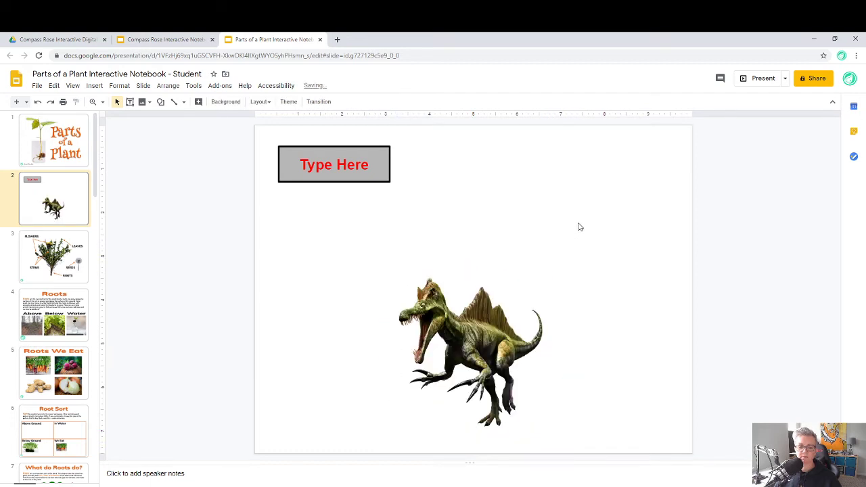
Step: Give the dinosaur image a black border 4px thick
left_click(511, 309)
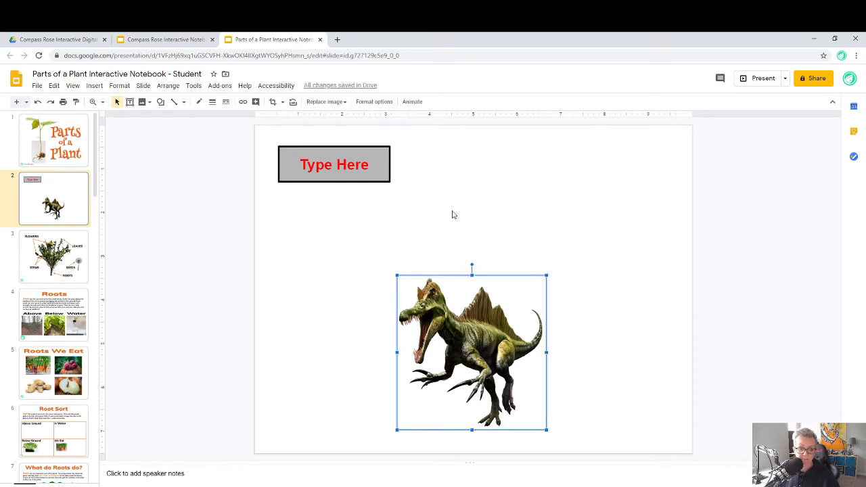
left_click(200, 103)
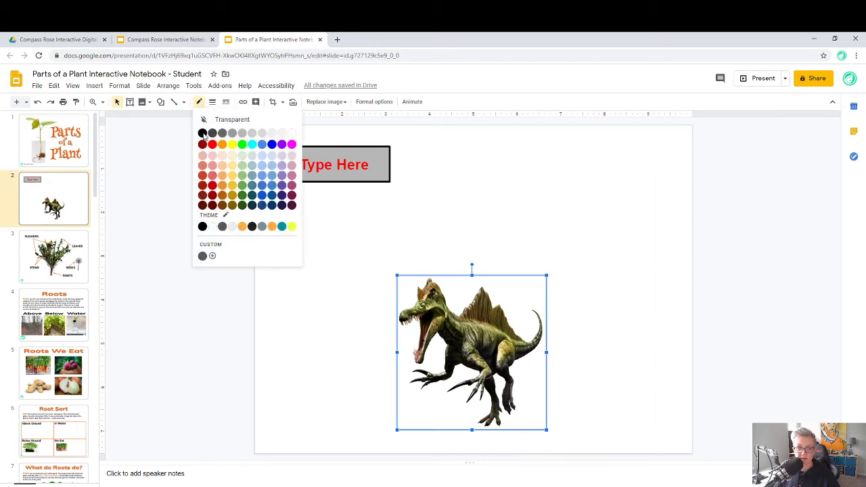
left_click(202, 133)
left_click(211, 101)
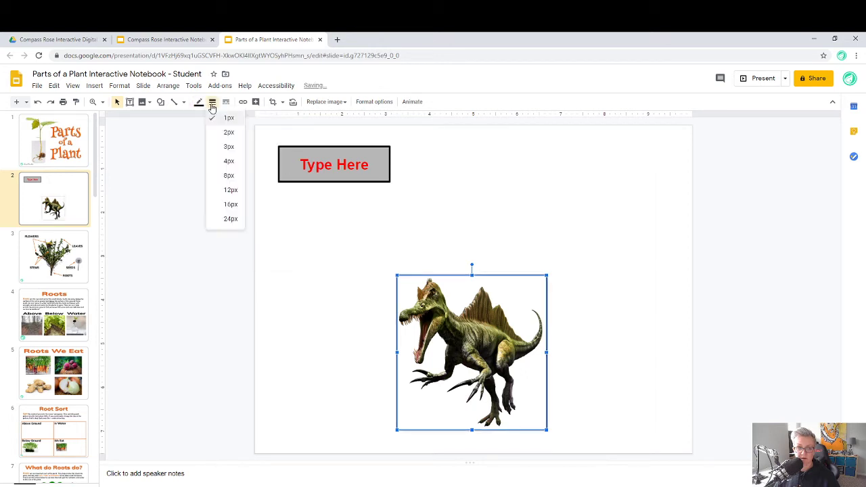
left_click(228, 161)
left_click(750, 295)
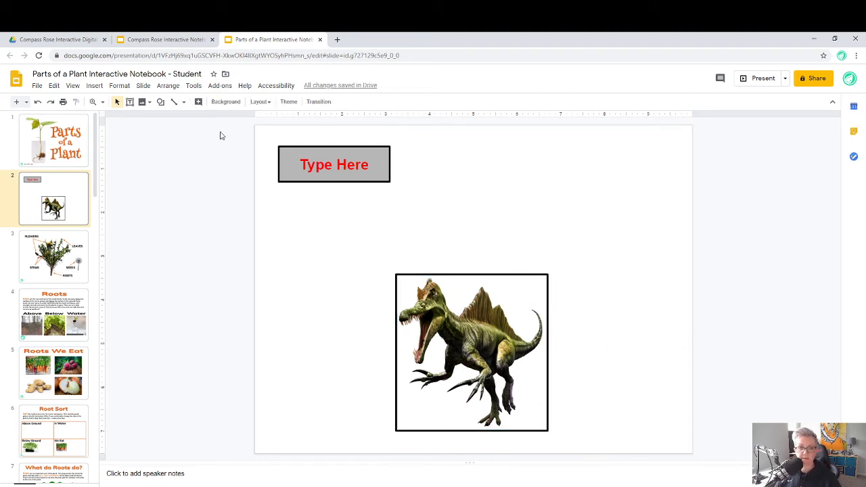
Step: Draw a right-pointing block arrow about 2.3 by 0.8 inches beside the "Type Here" box
left_click(160, 103)
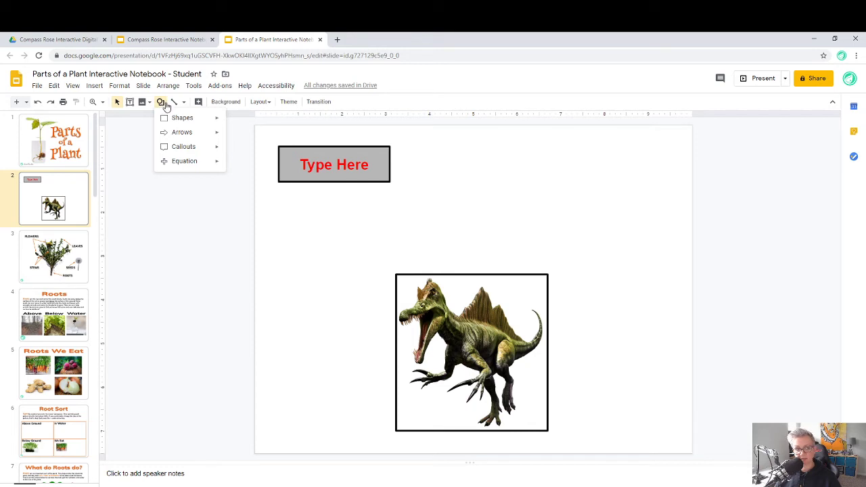
mouse_move(166, 118)
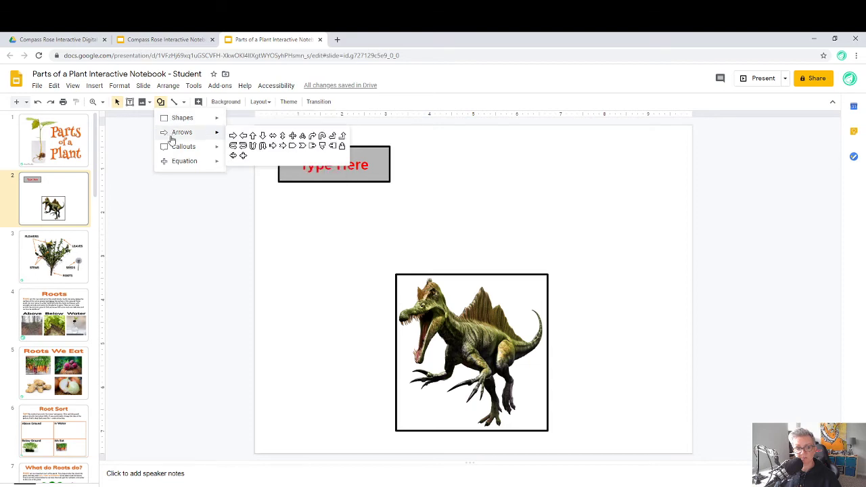
mouse_move(172, 148)
mouse_move(174, 163)
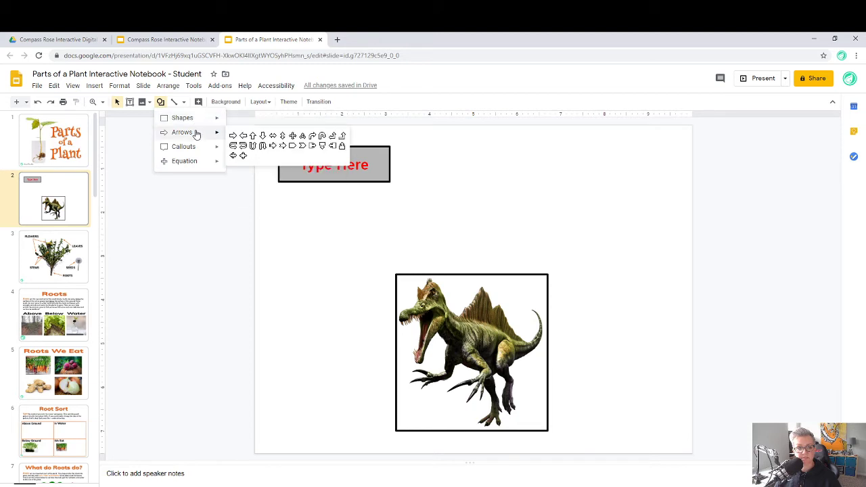
left_click(232, 135)
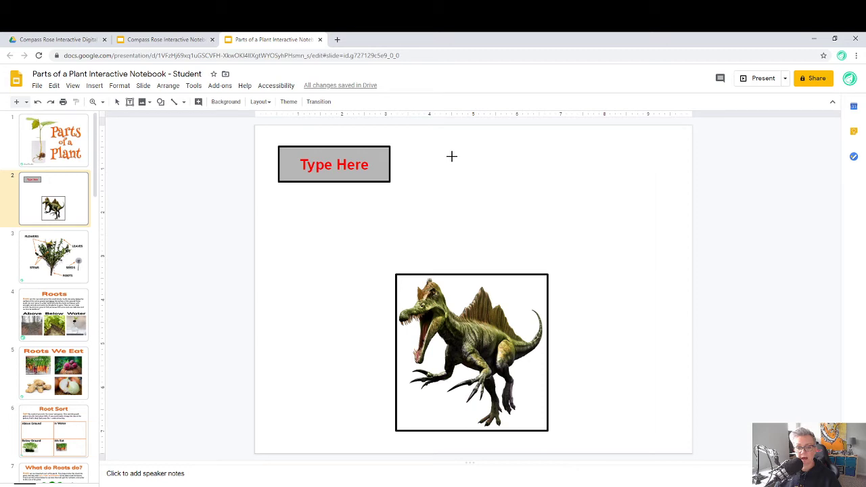
left_click_drag(450, 156, 550, 192)
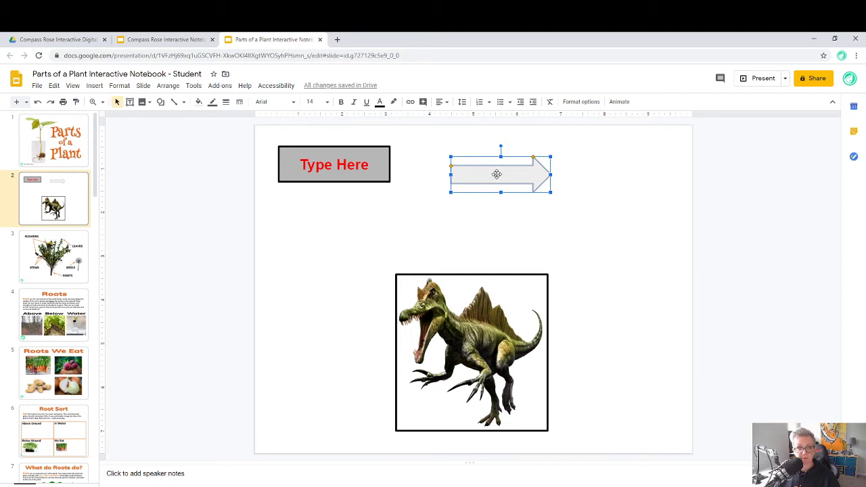
Step: Fill the block arrow with blue and give it a bright green border 4px thick
left_click(199, 102)
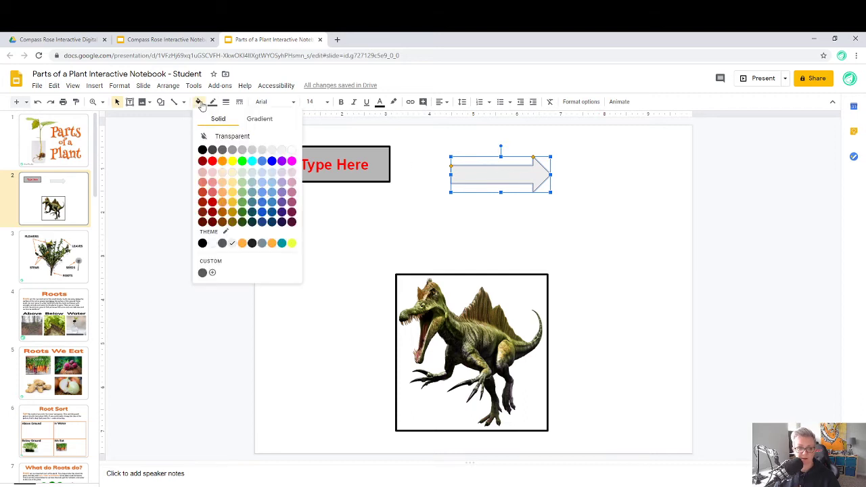
left_click(272, 162)
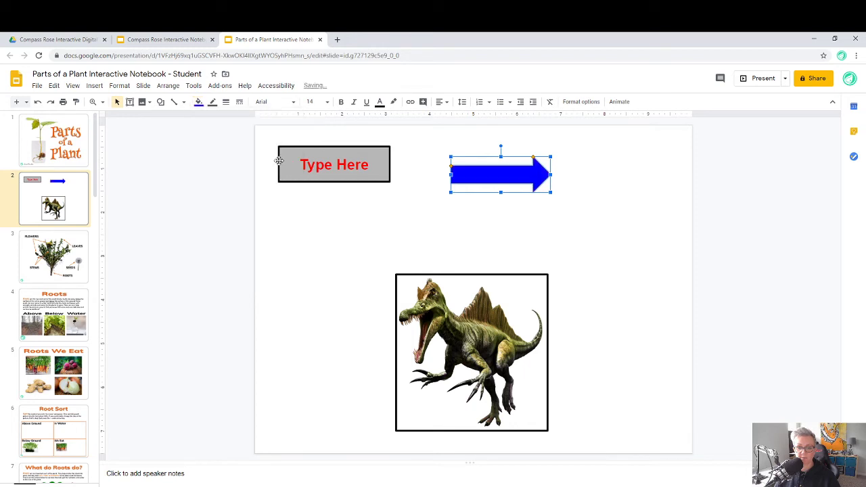
left_click(213, 102)
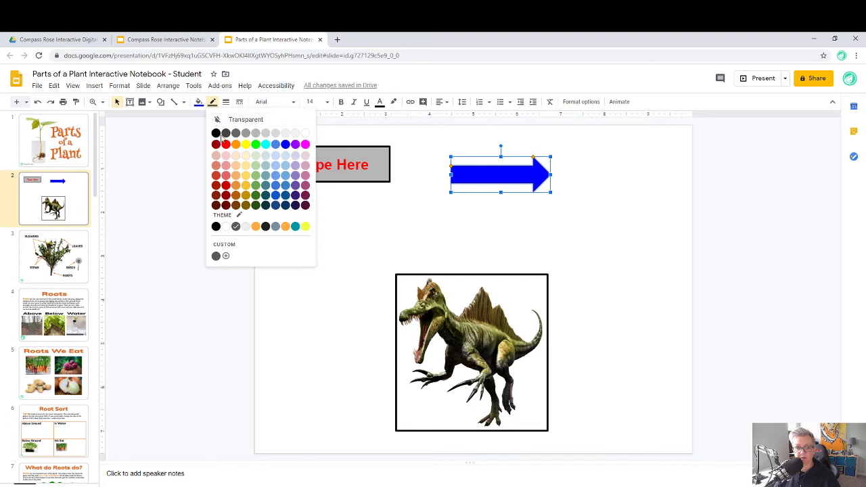
left_click(256, 145)
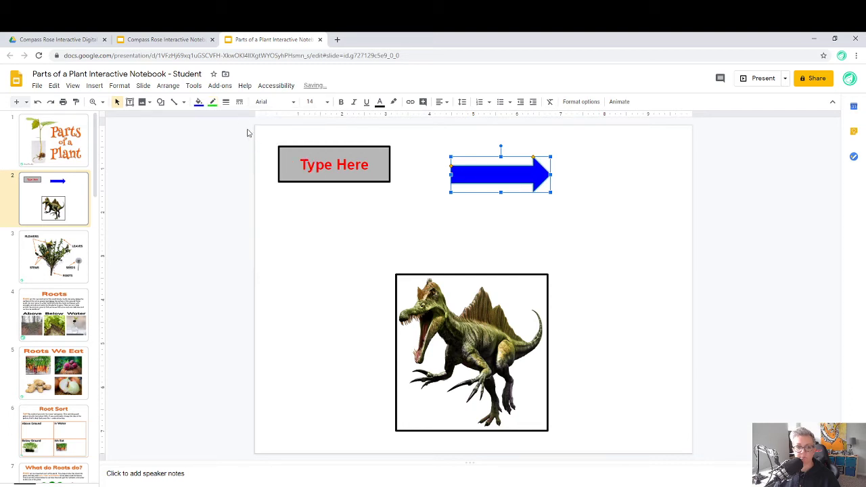
left_click(226, 101)
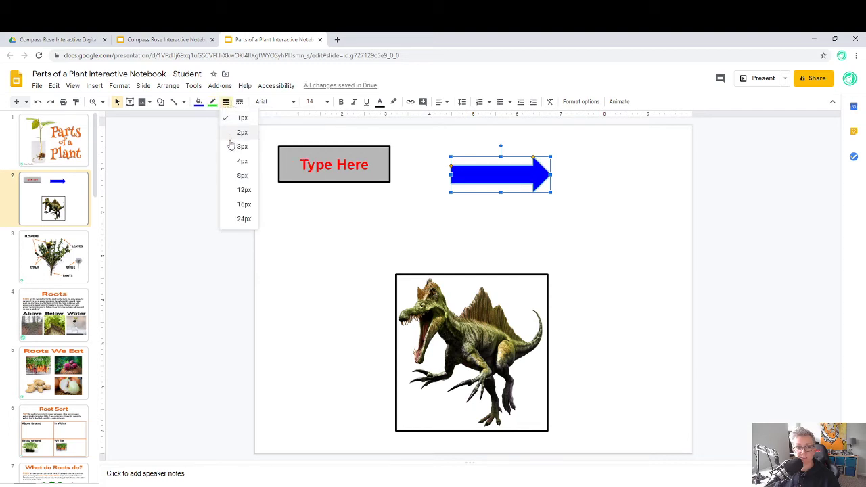
left_click(229, 162)
left_click(515, 235)
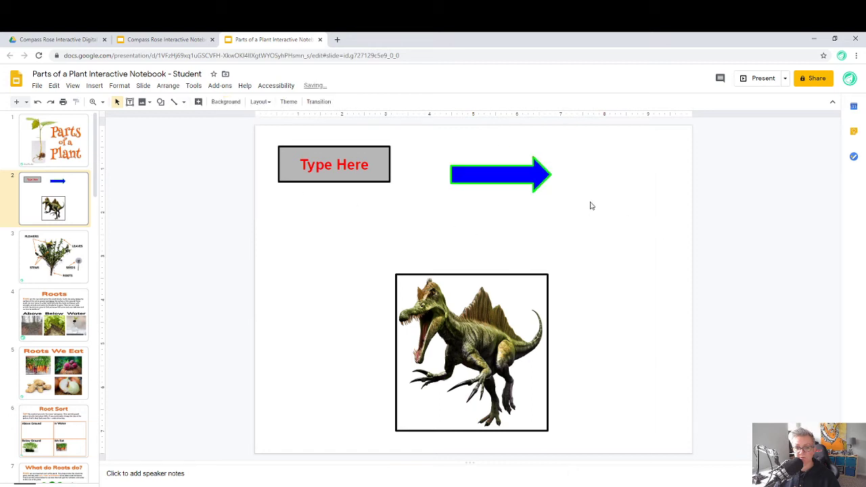
Step: Rotate the blue arrow about 30 degrees clockwise, and try stretching its length before bringing it back to about 1.9 inches
left_click(504, 179)
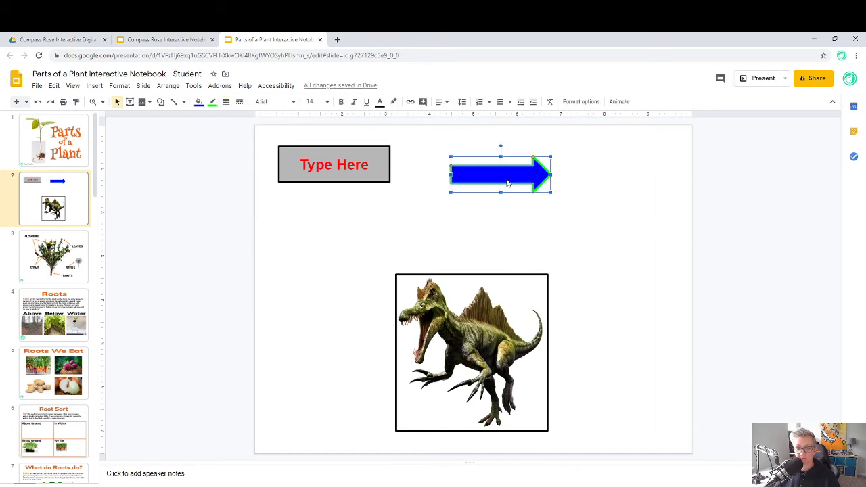
left_click_drag(501, 146, 509, 162)
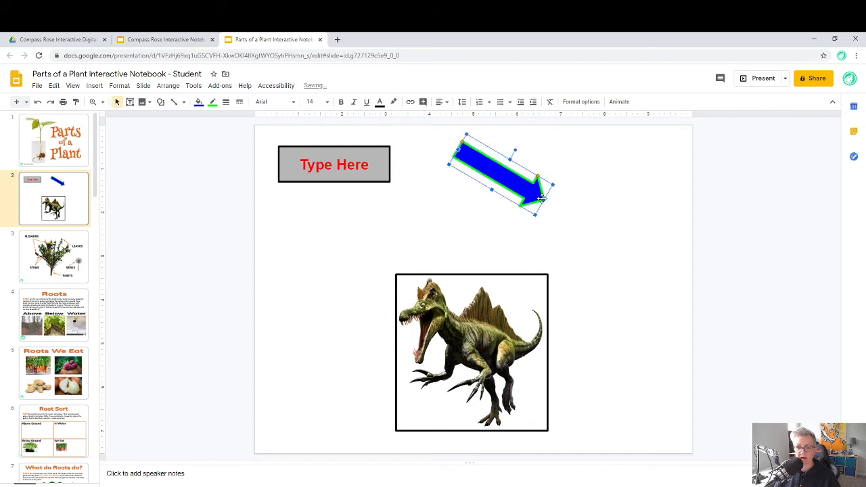
left_click_drag(545, 200, 645, 250)
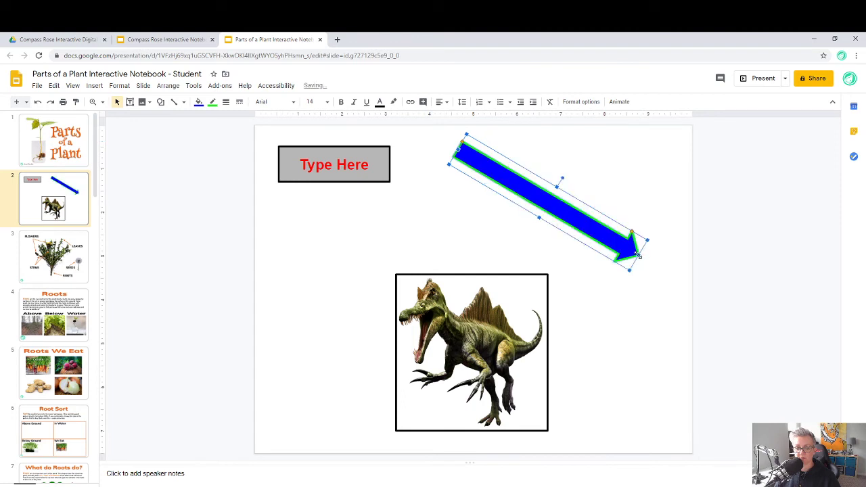
key("ctrl+z")
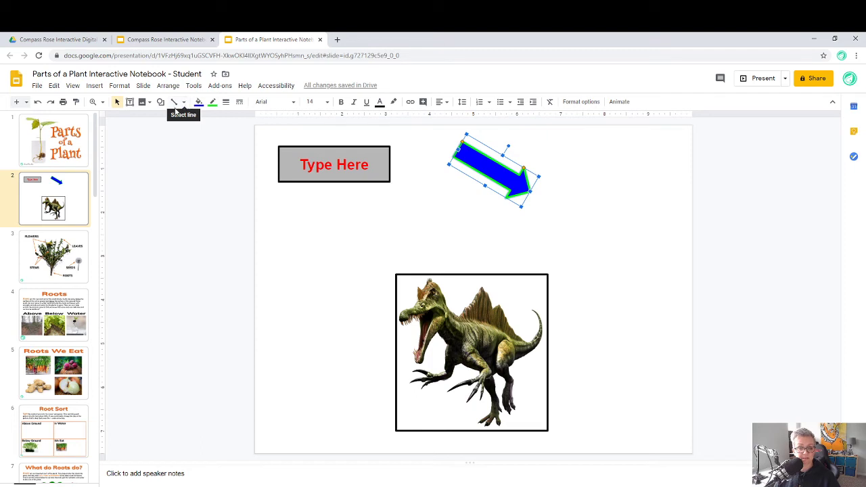
Step: Draw a roughly horizontal straight line about 2.1 inches long below the "Type Here" box
left_click(184, 102)
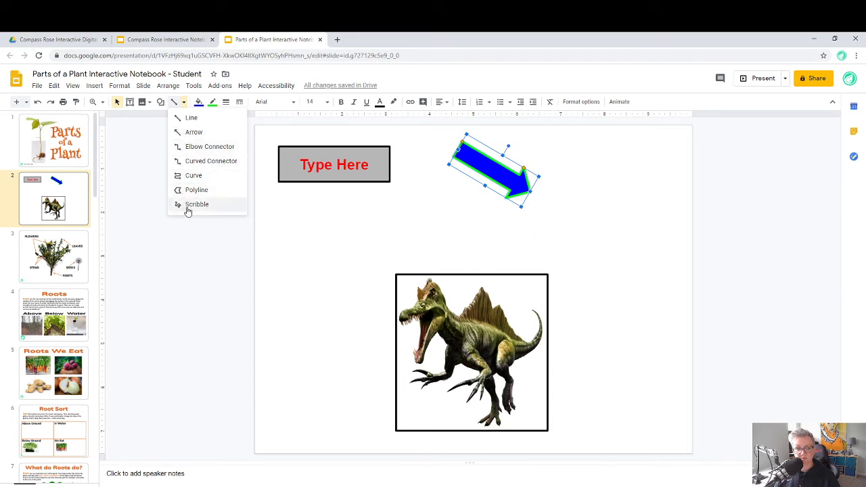
left_click(191, 119)
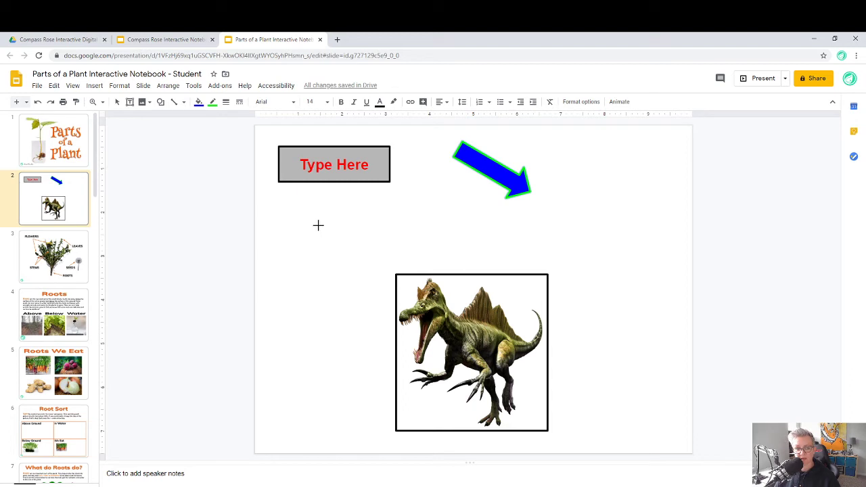
left_click_drag(318, 225, 410, 226)
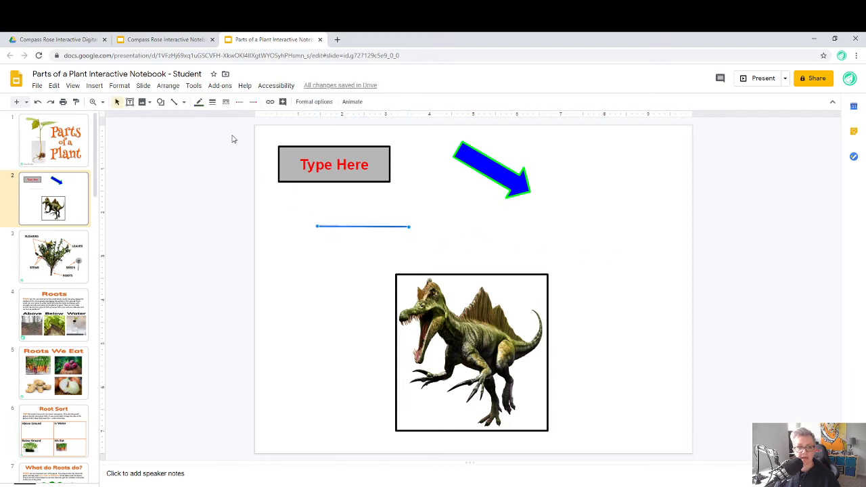
Step: Make the line 4px thick and purple, and move it slightly up and to the right on the slide
left_click(211, 102)
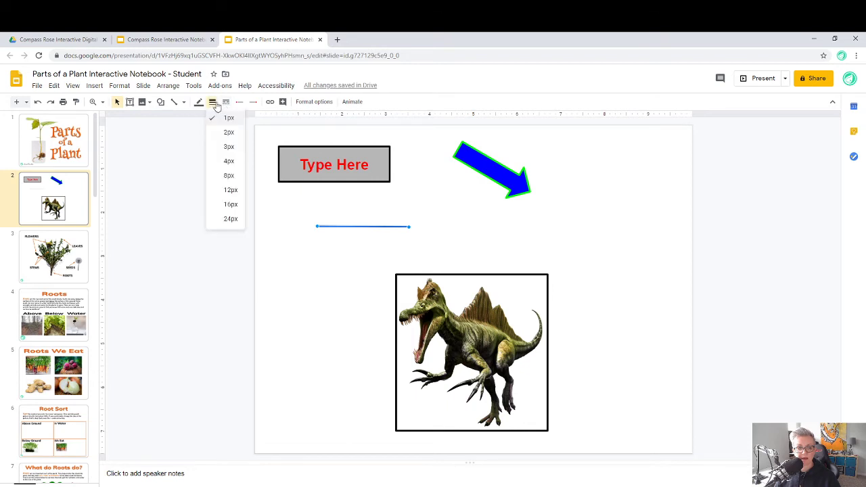
left_click(218, 162)
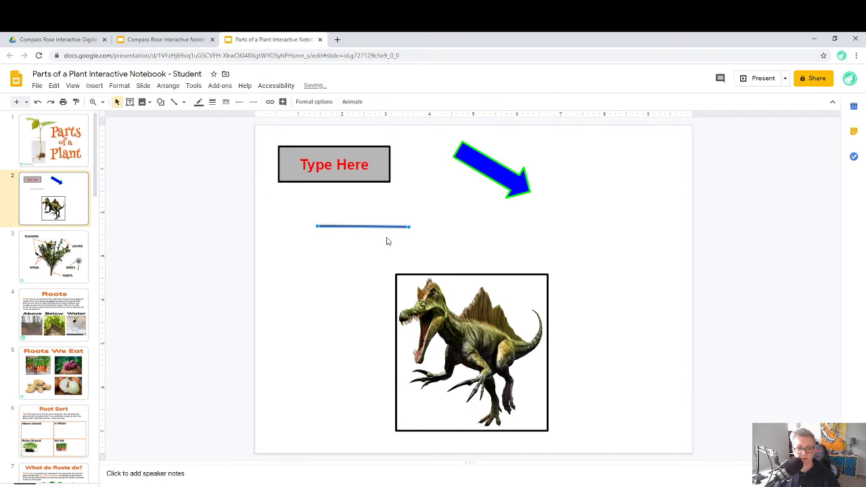
left_click(198, 102)
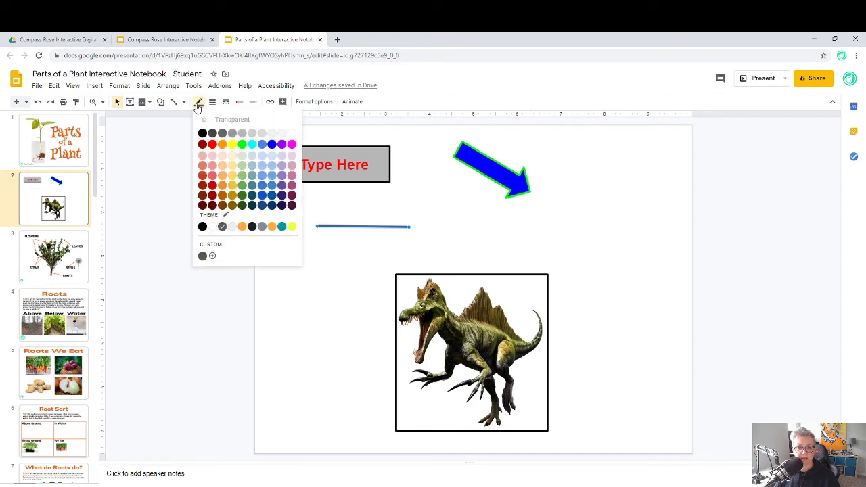
left_click(281, 145)
left_click(326, 207)
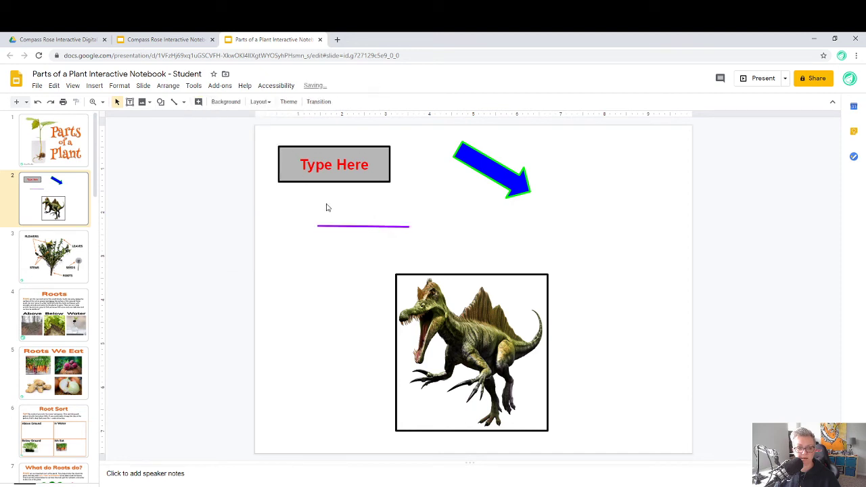
left_click_drag(383, 227, 419, 220)
left_click(462, 223)
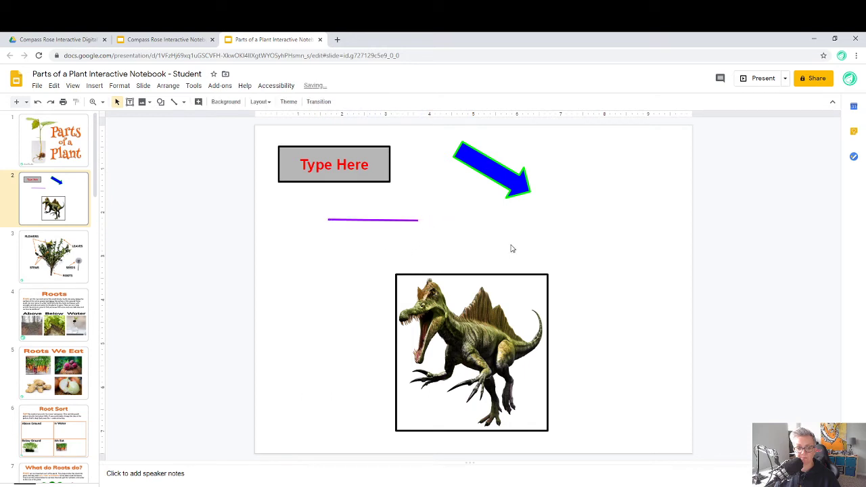
left_click(183, 102)
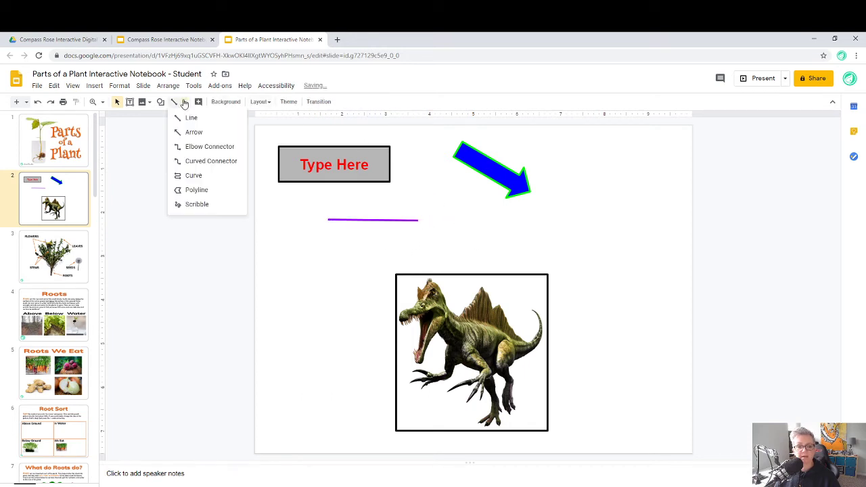
left_click(194, 134)
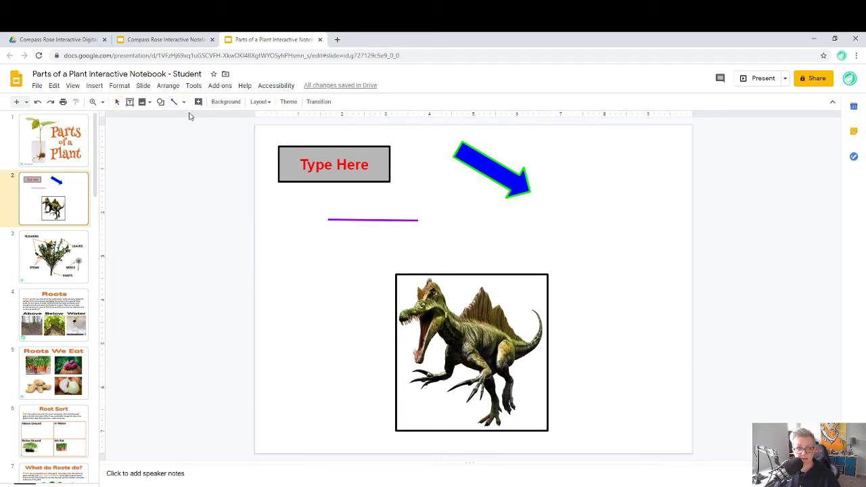
left_click(183, 103)
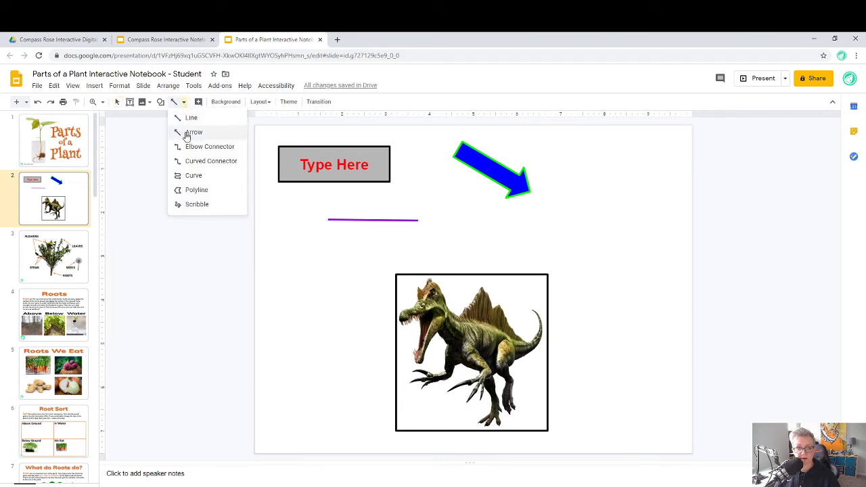
key("Escape")
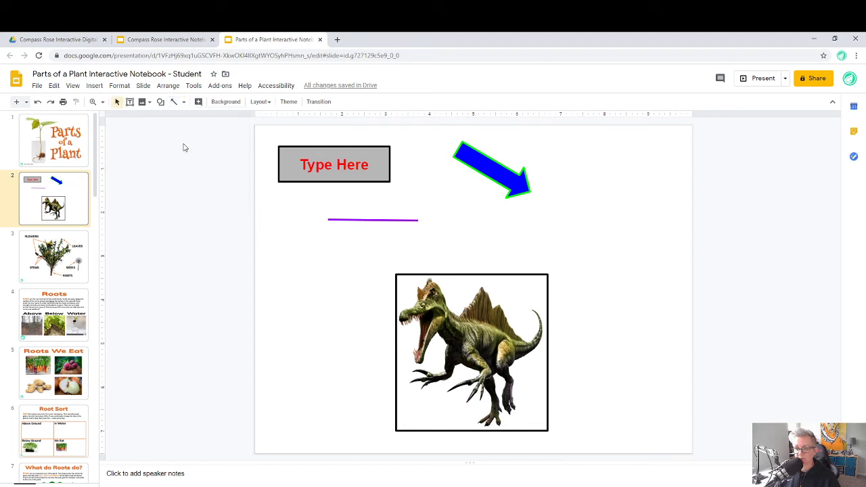
Step: Draw an arrow line about 2 inches long, sloping up to the right, below the purple line
left_click_drag(533, 247, 562, 221)
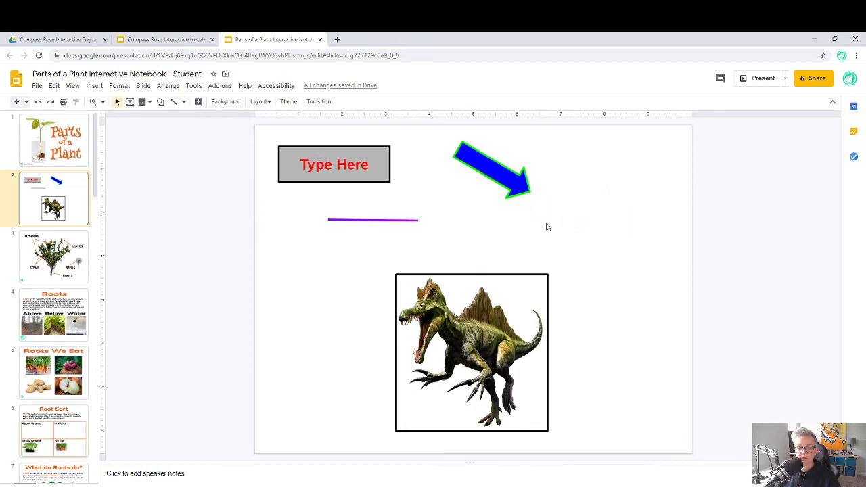
left_click(184, 101)
left_click(188, 131)
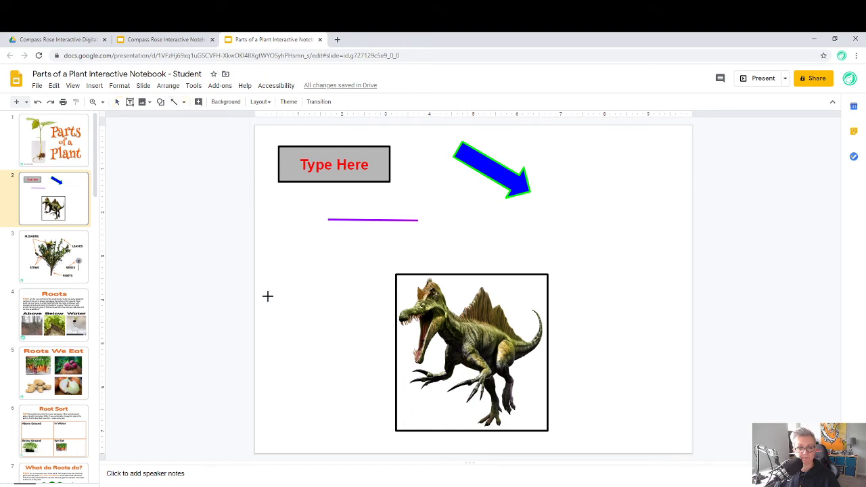
left_click_drag(316, 284, 395, 249)
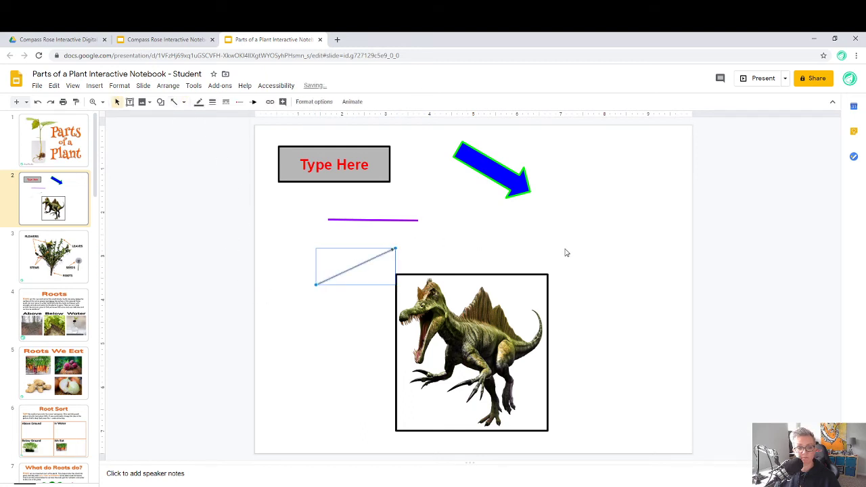
Step: Make the arrow line red and 8px thick, and extend its head up and to the right to about 4.2 inches long
left_click(199, 102)
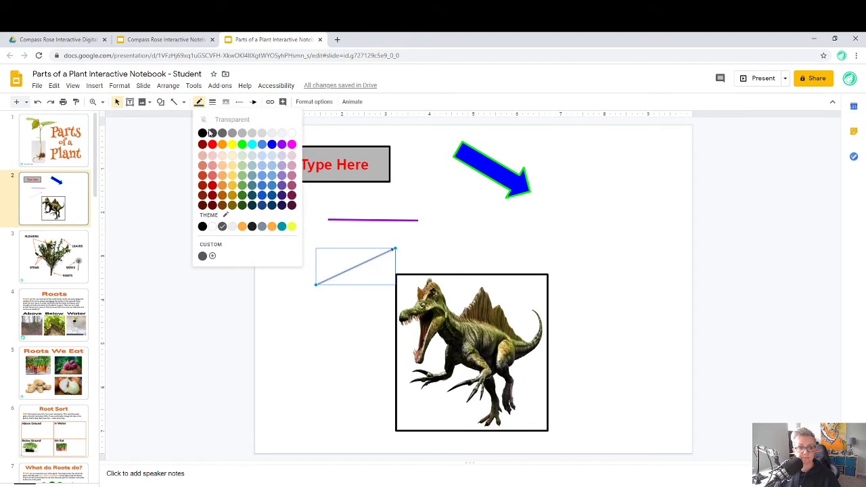
left_click(211, 145)
left_click(213, 101)
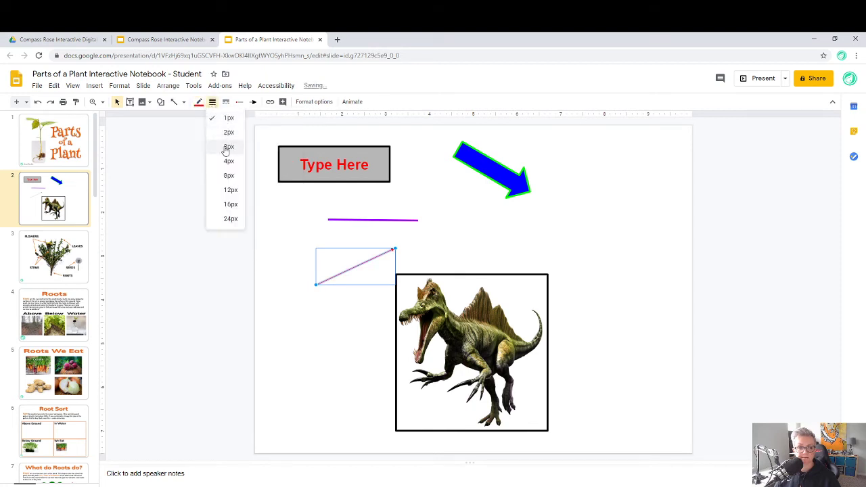
left_click(221, 175)
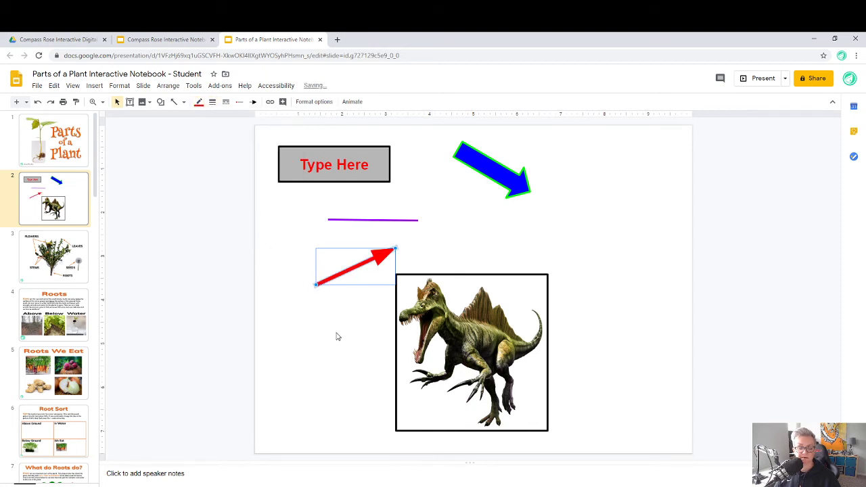
left_click_drag(395, 249, 490, 230)
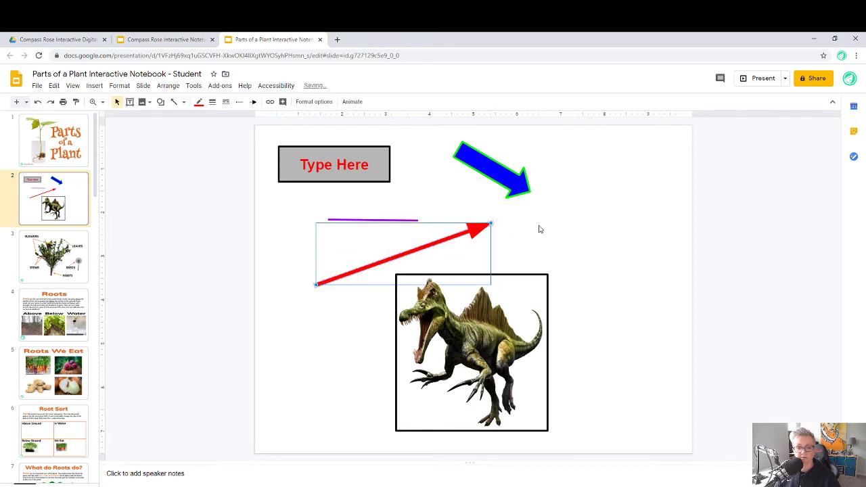
left_click(610, 227)
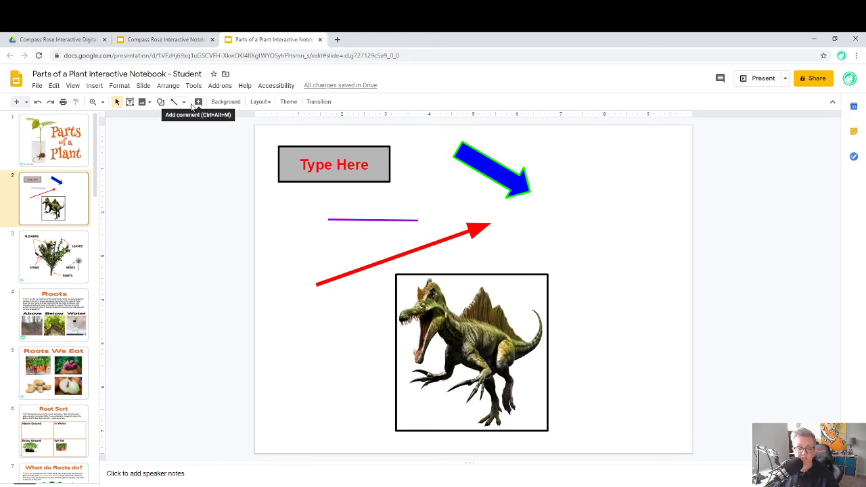
Step: Scribble a vertical chain of loops about 1.8 inches wide and 5 inches tall in the empty area right of the dinosaur picture
left_click(184, 102)
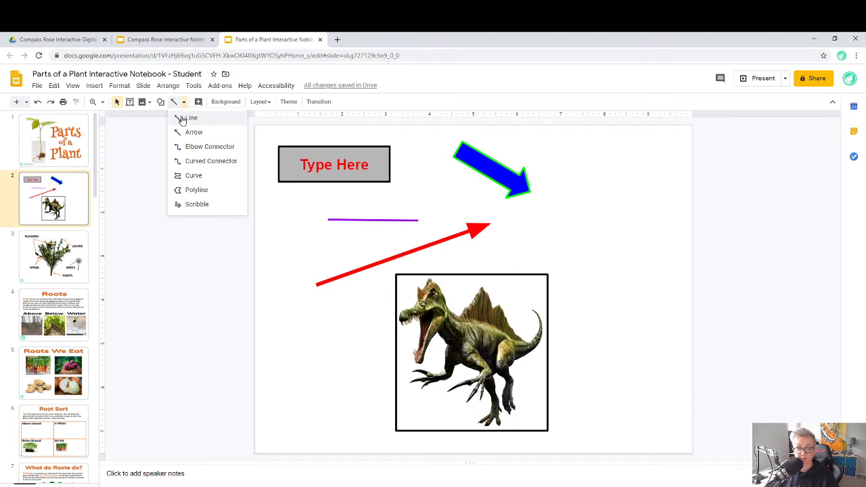
left_click(196, 205)
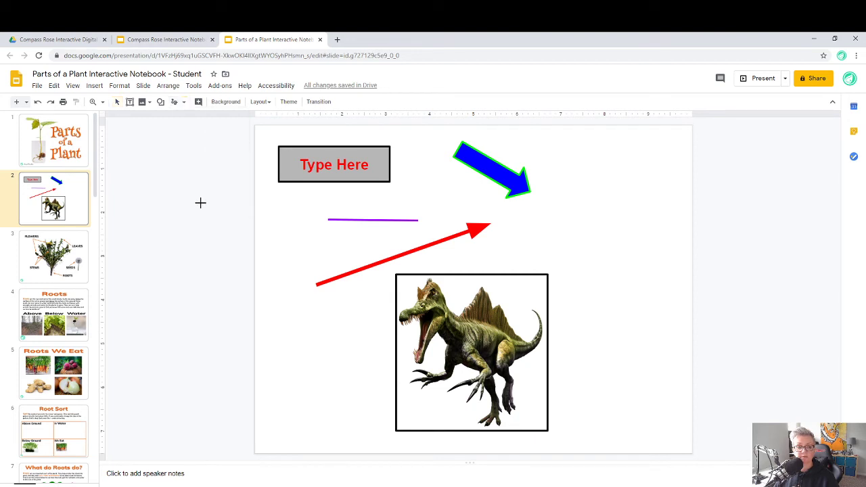
left_click(183, 102)
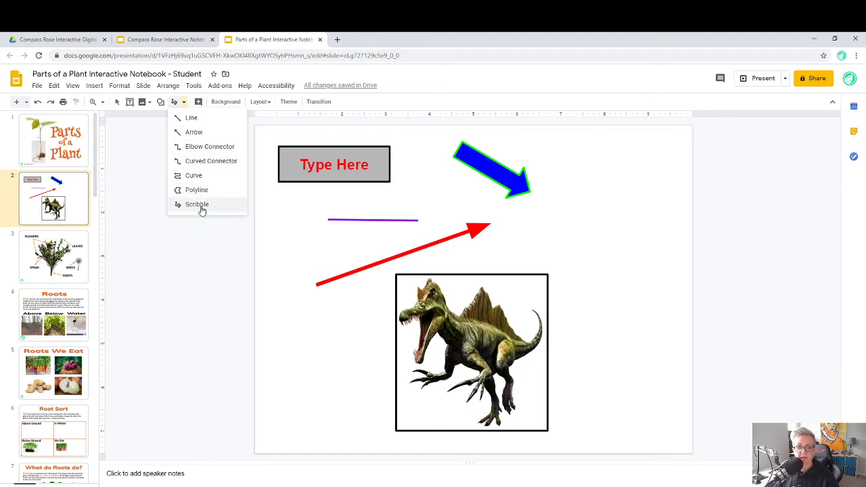
key("Escape")
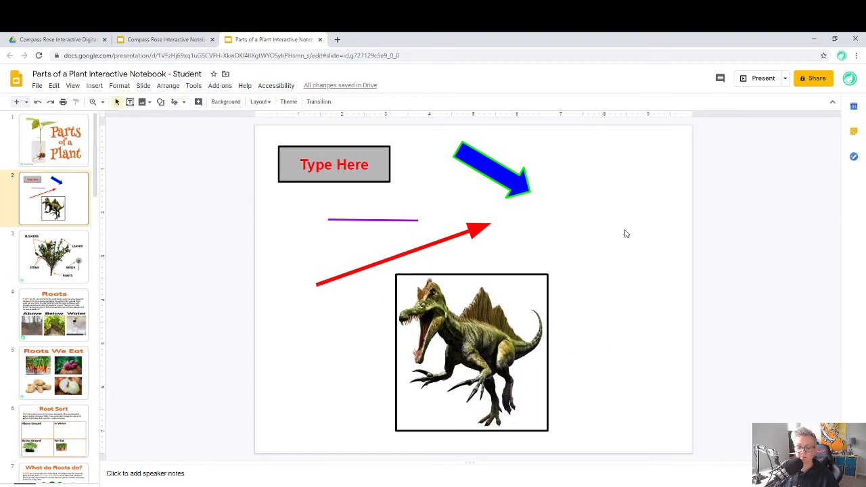
left_click_drag(636, 168, 605, 225)
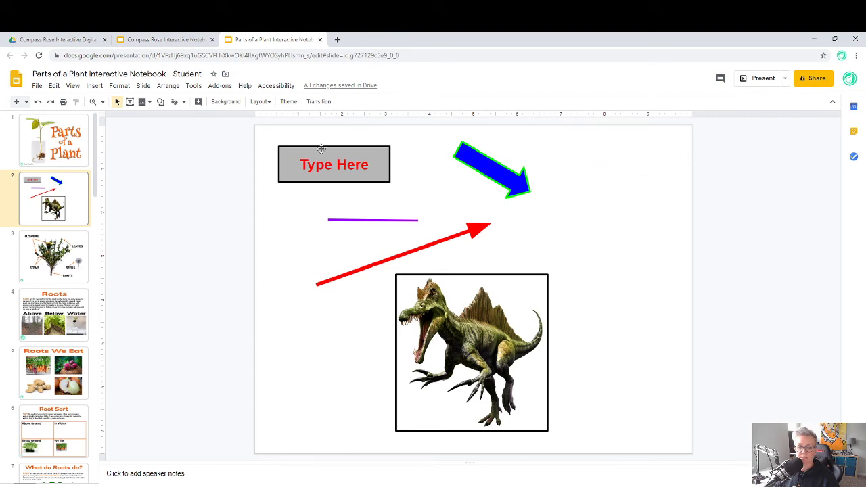
mouse_move(638, 174)
left_mouse_down()
mouse_move(574, 214)
mouse_move(618, 207)
mouse_move(589, 290)
mouse_move(609, 269)
mouse_move(620, 389)
mouse_move(651, 393)
left_mouse_up()
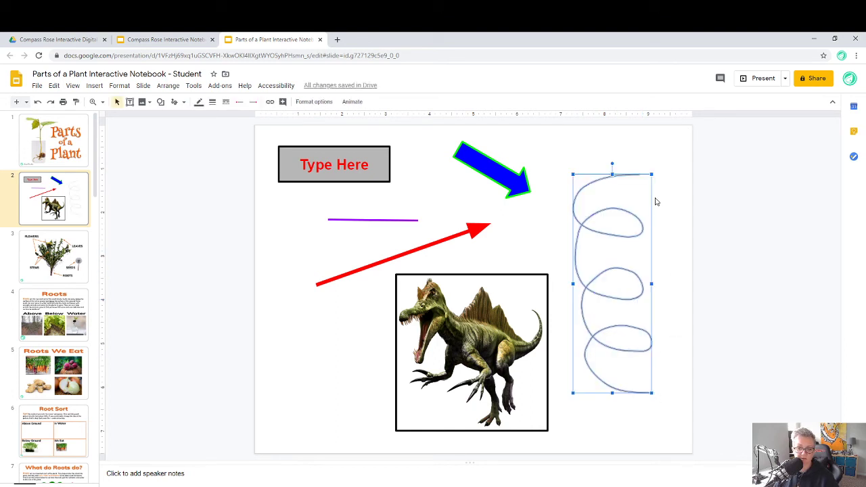
Step: Make the scribble 4px thick and blue
left_click(211, 103)
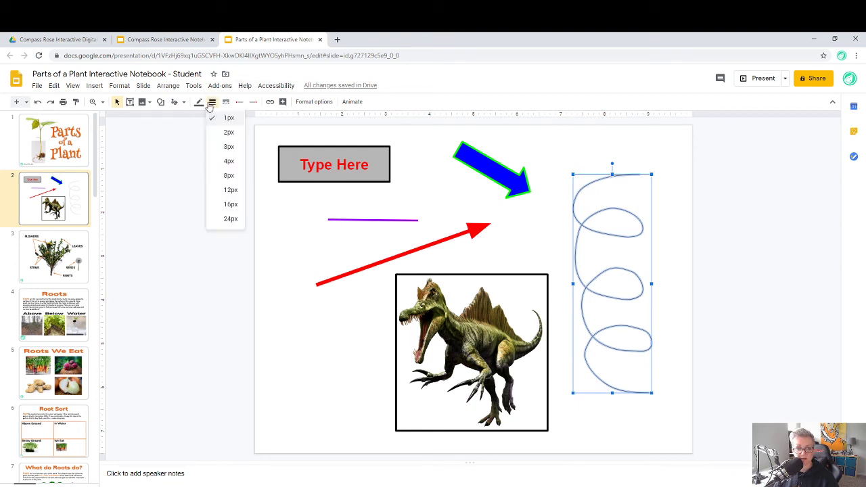
left_click(229, 163)
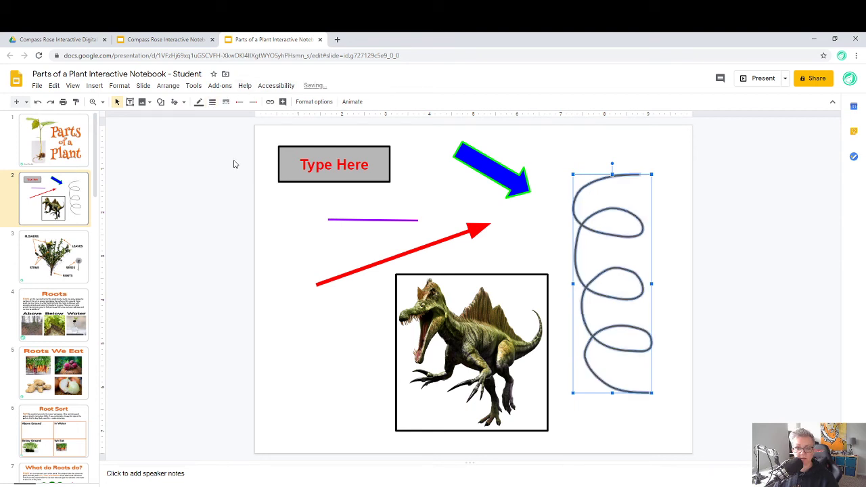
left_click(198, 103)
left_click(273, 145)
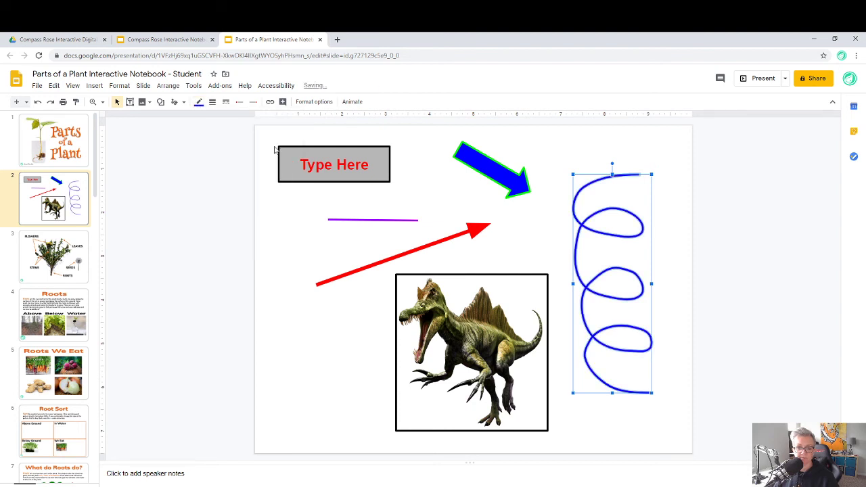
left_click(602, 170)
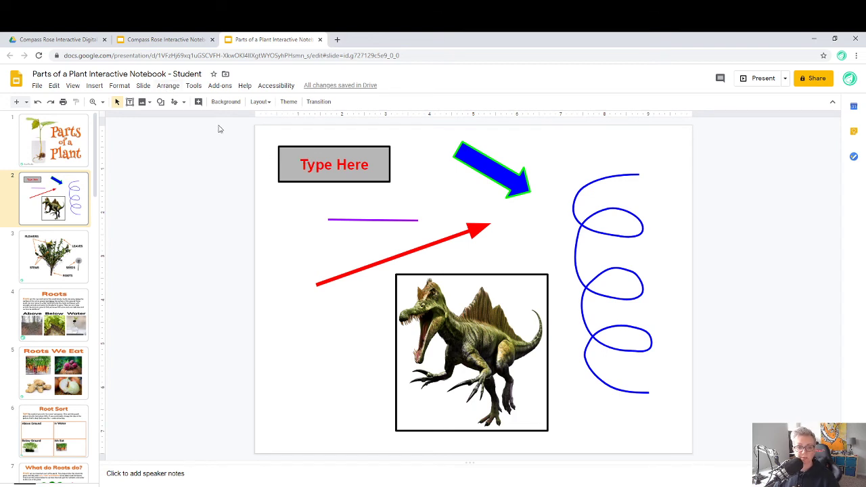
Step: Move the "Type Here" box and the blue block arrow so they overlap, and send the arrow backward behind the box
left_click_drag(336, 179, 376, 199)
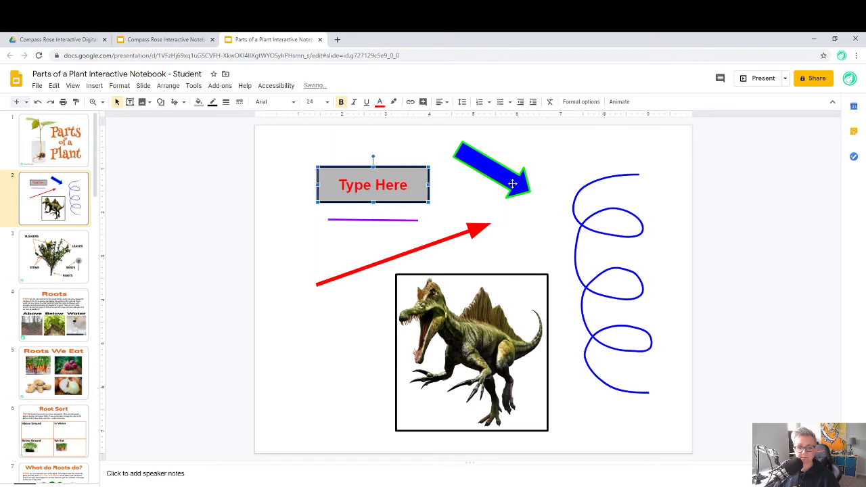
left_click_drag(514, 182, 469, 197)
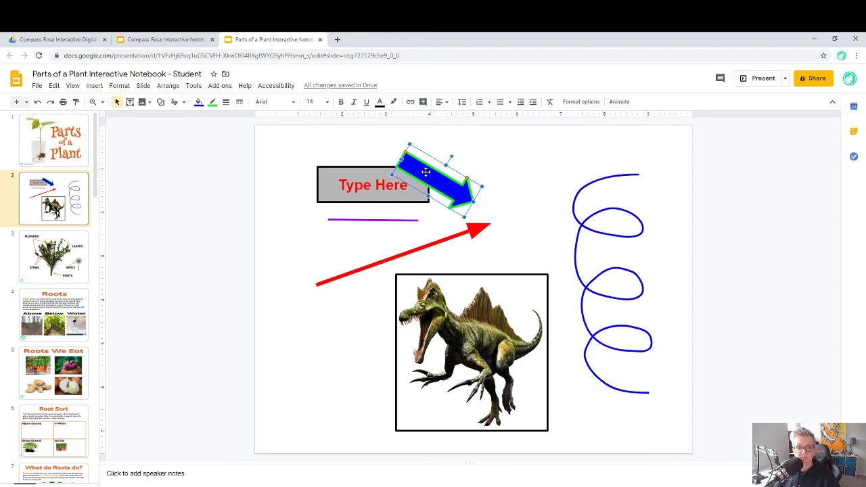
left_click(170, 88)
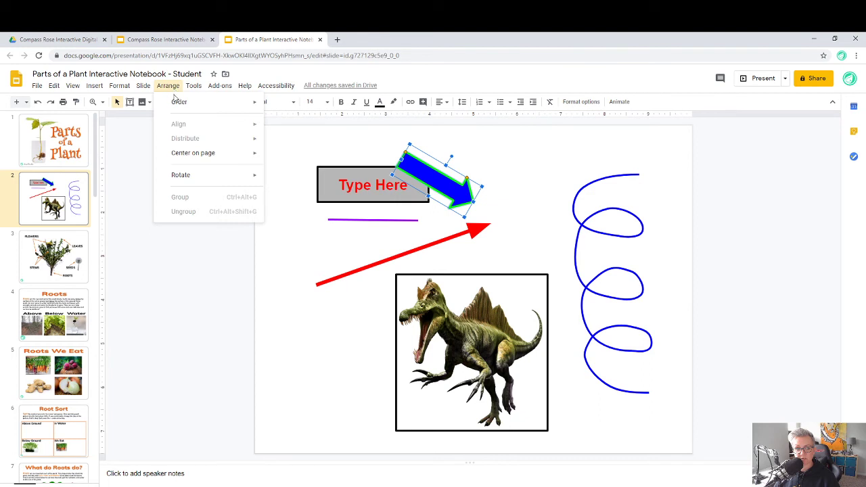
mouse_move(177, 101)
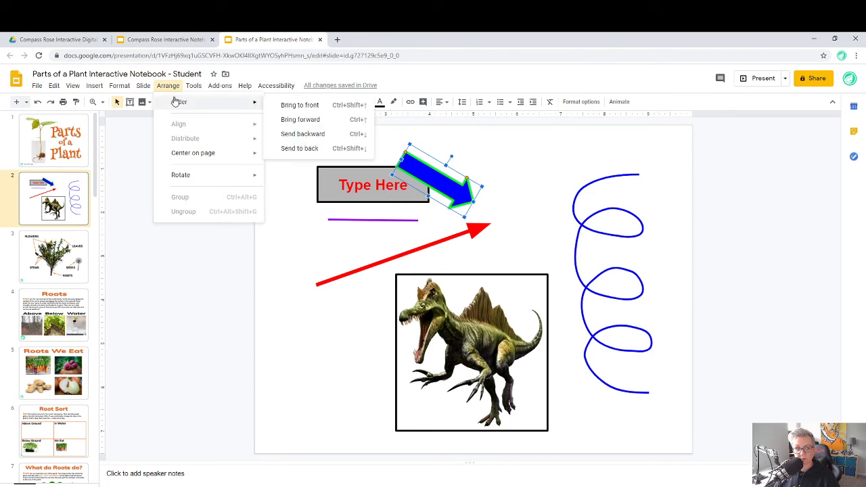
left_click(295, 137)
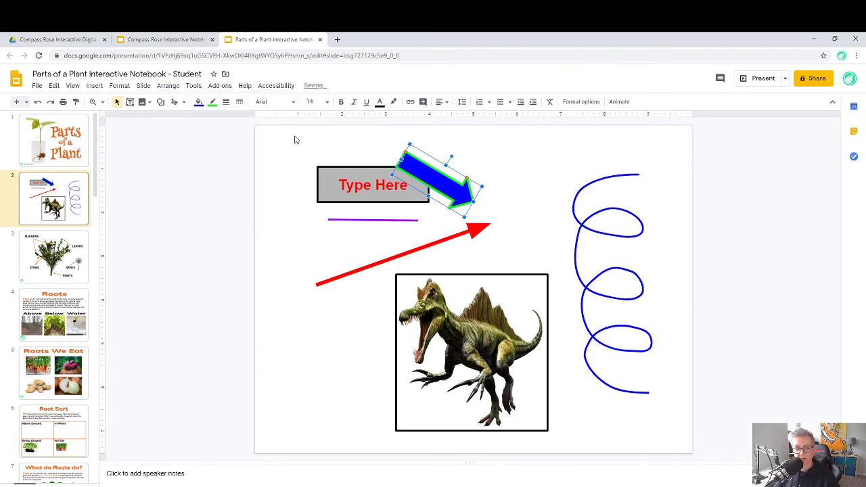
left_click(178, 90)
mouse_move(228, 102)
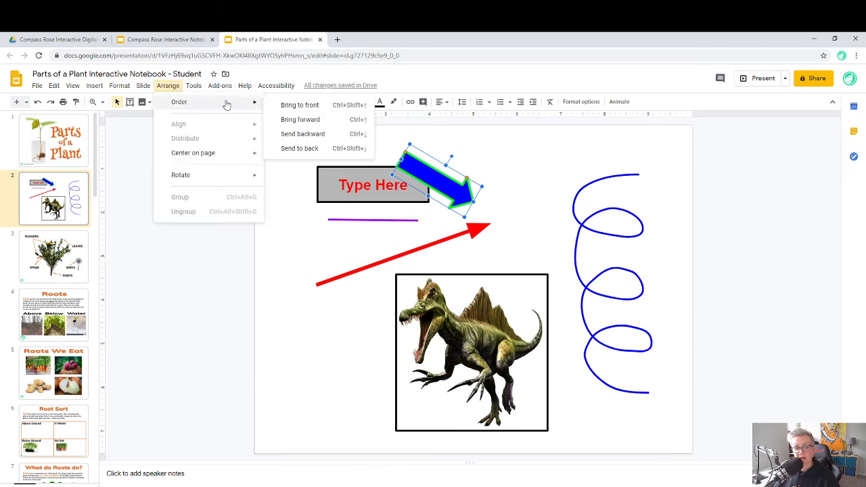
left_click(299, 139)
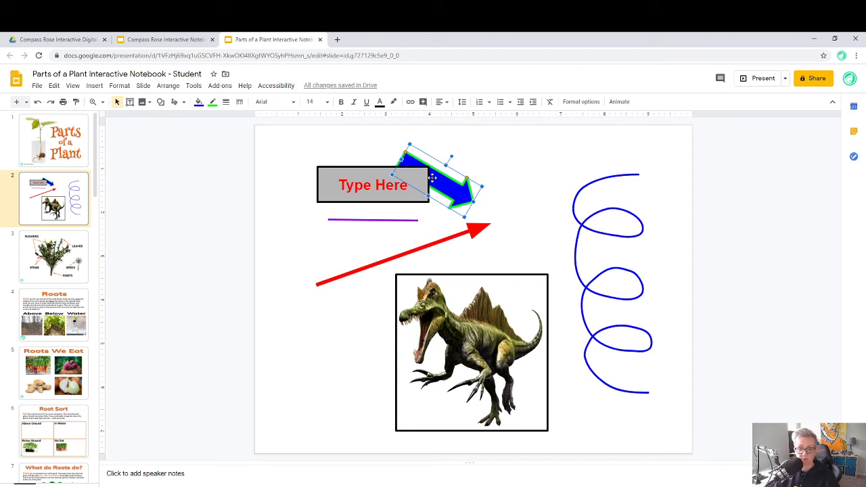
key("ctrl+shift+Up")
key("ctrl+Down")
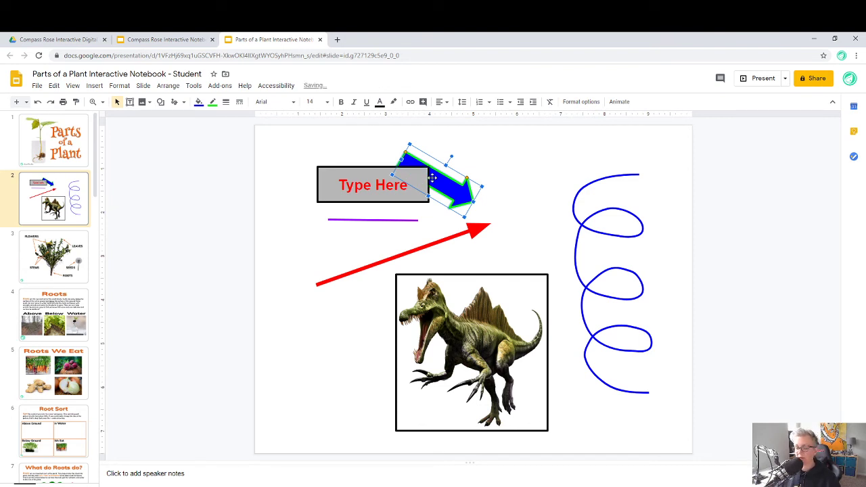
Step: Bring the blue block arrow to the front, over the "Type Here" box
left_click(168, 86)
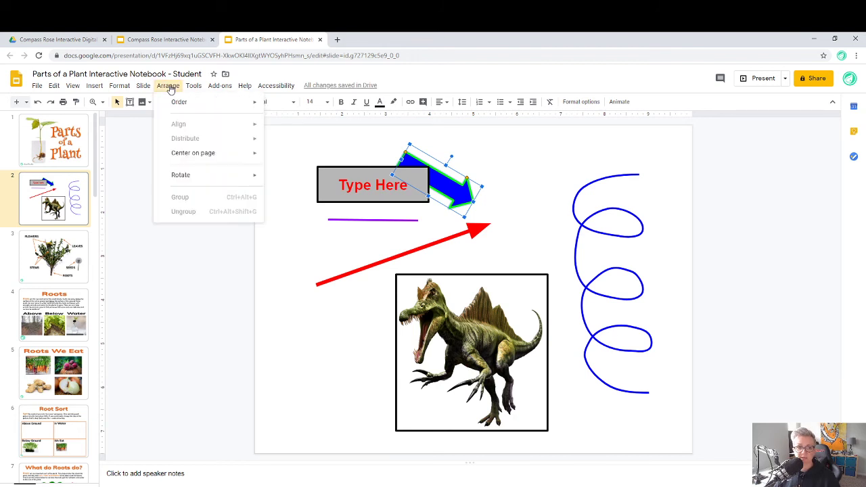
mouse_move(244, 105)
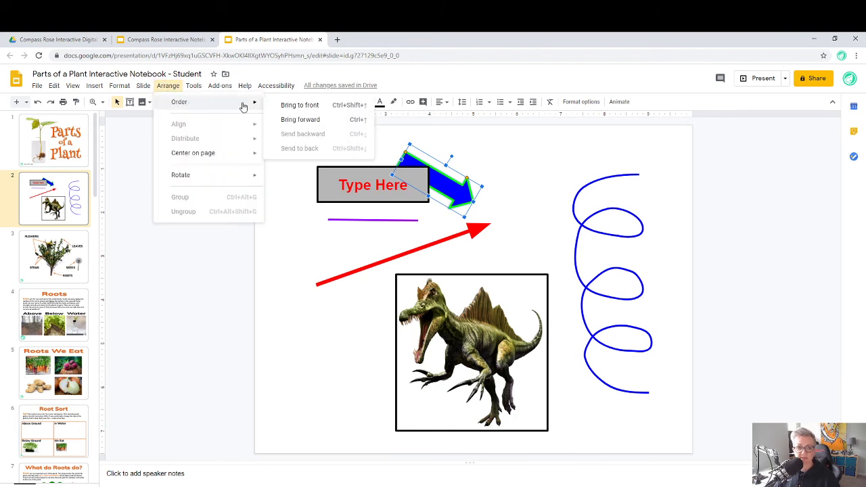
left_click(288, 108)
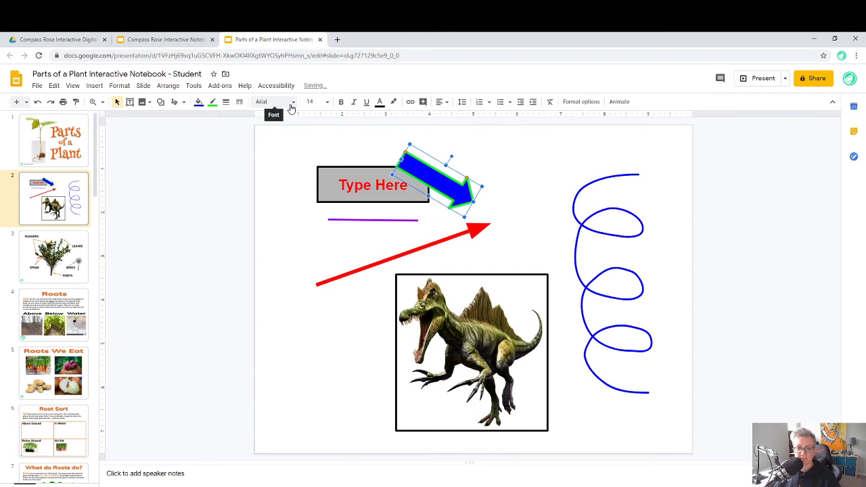
Step: Move the dinosaur picture about 1.9 inches left and 0.8 inches up so it overlaps the red arrow
left_click(427, 248)
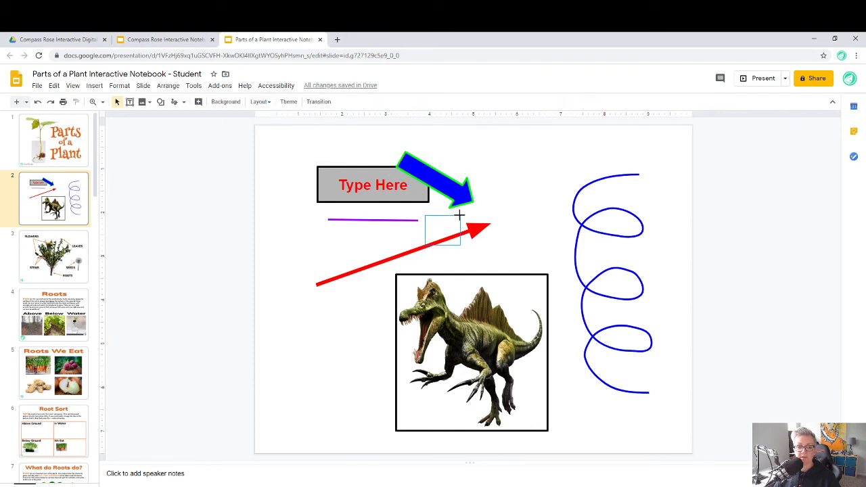
left_click(410, 251)
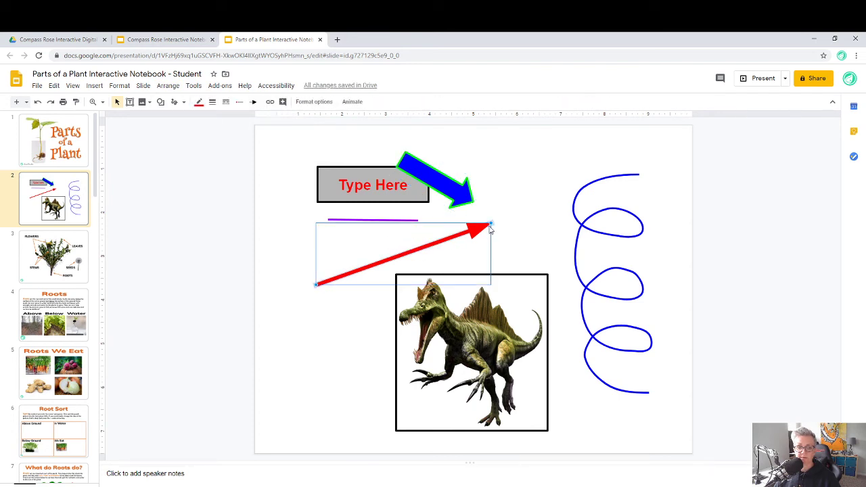
left_click_drag(489, 226, 487, 225)
left_click(512, 289)
left_click_drag(512, 289, 436, 264)
Step: Shorten the red arrow to about 2.8 inches at a steeper angle, and move it over the upper part of the blue scribble
left_click(466, 230)
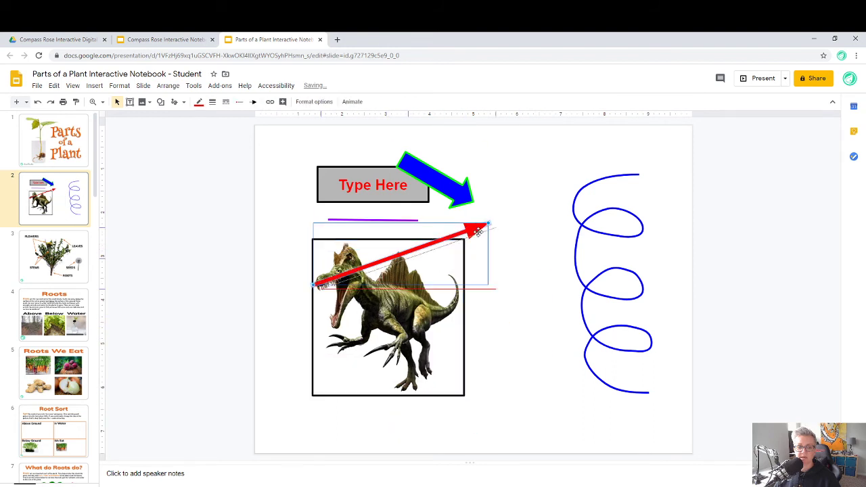
left_click_drag(487, 224, 476, 168)
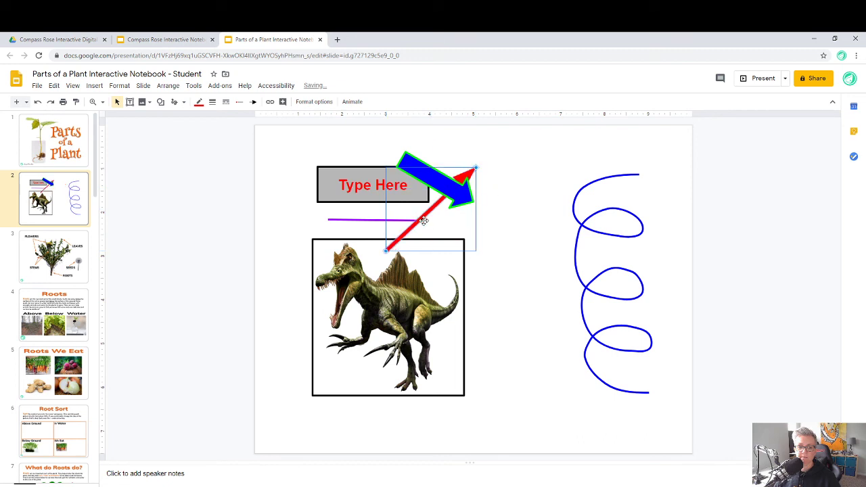
left_click_drag(422, 218, 569, 249)
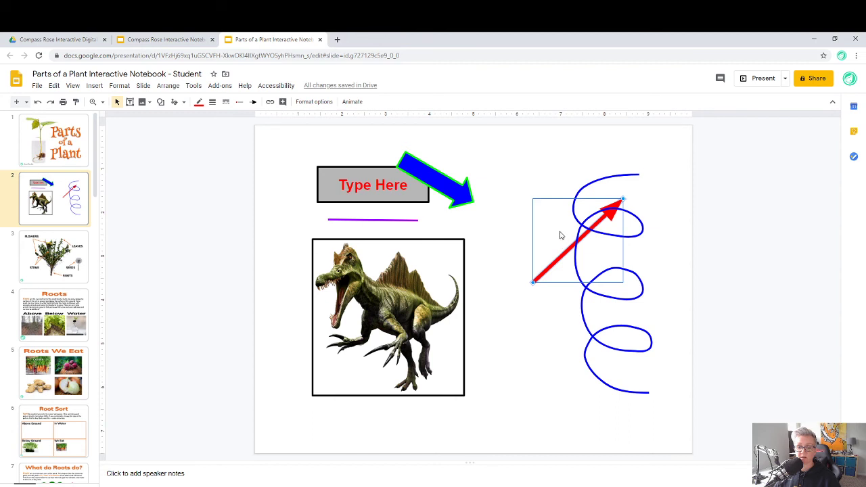
Step: Bring the red arrow to the front, over the blue scribble
left_click(167, 85)
mouse_move(189, 102)
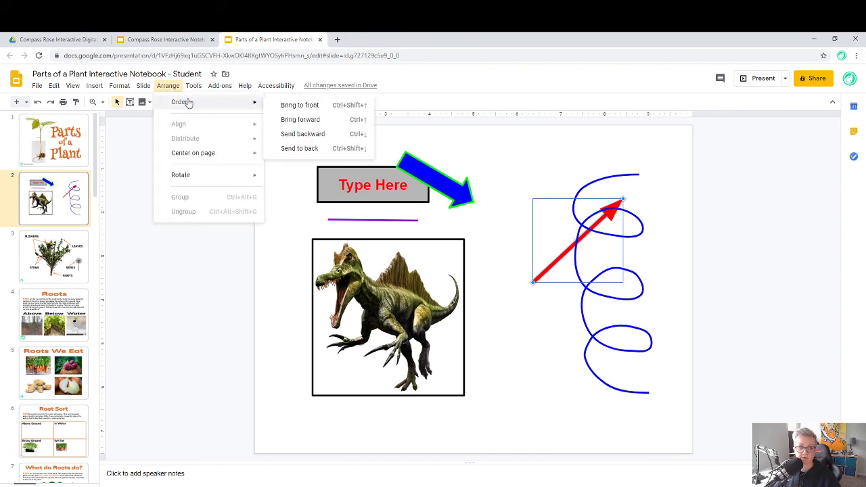
left_click(295, 109)
left_click(491, 142)
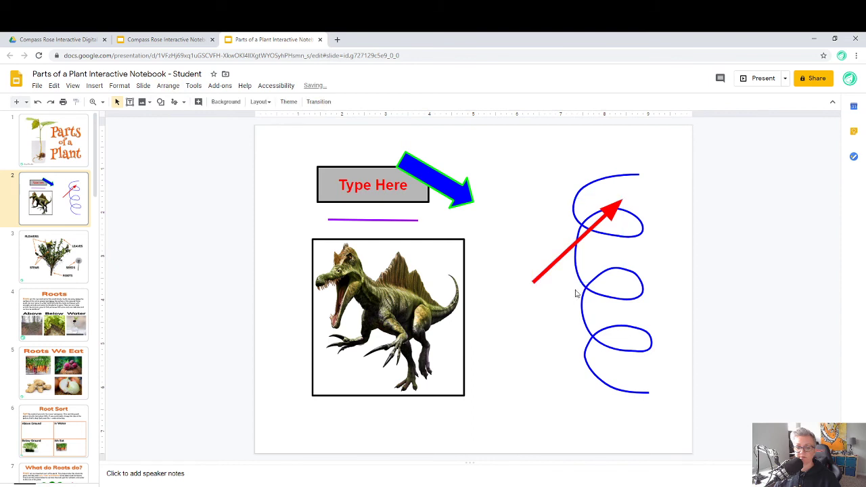
Step: Set the background colour of slide 2 to solid orange
left_click(225, 102)
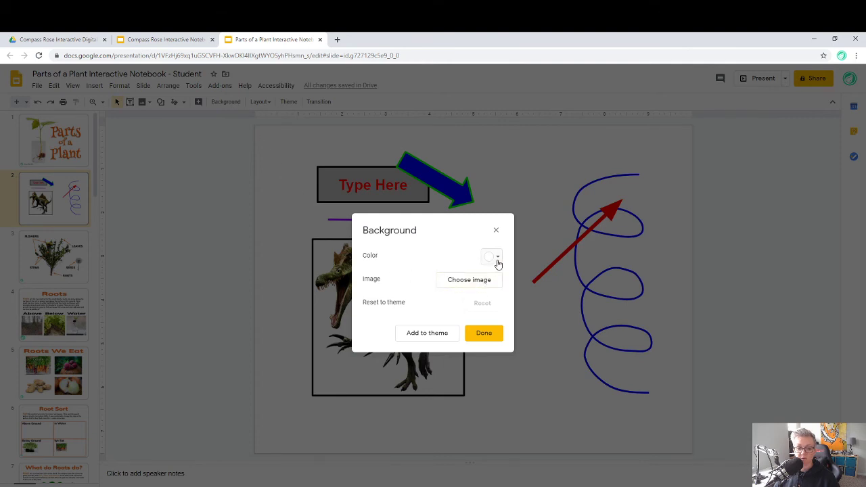
left_click(494, 260)
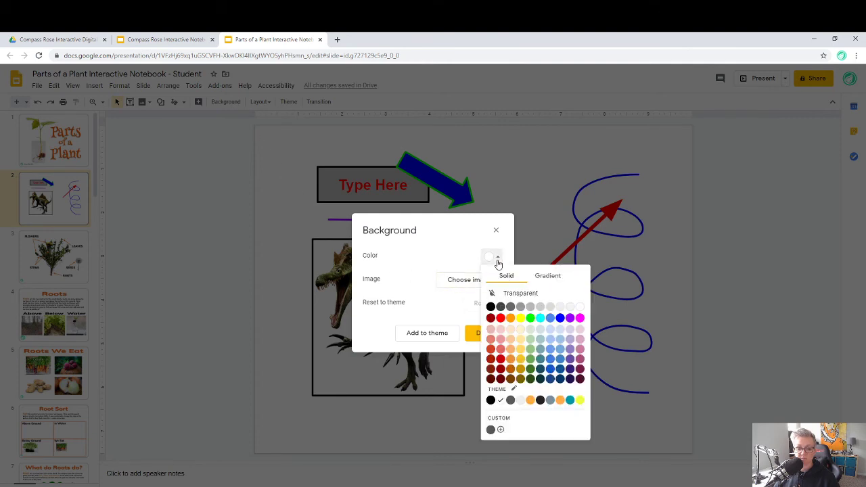
left_click(511, 318)
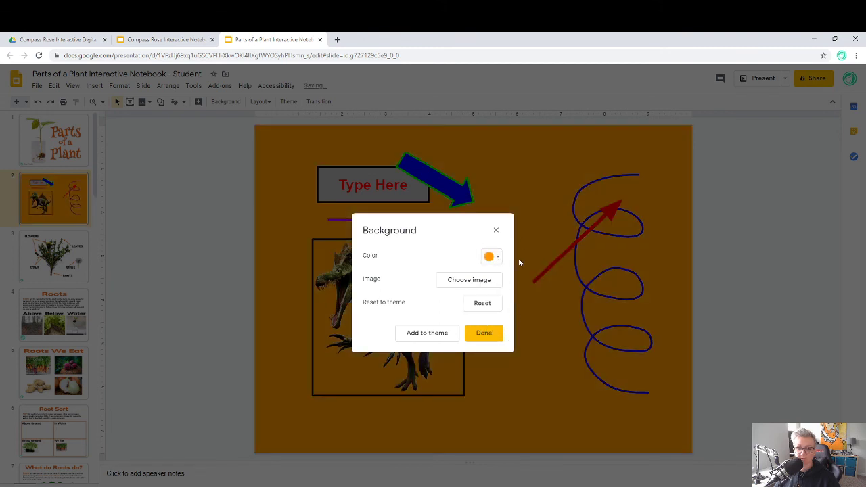
left_click(489, 332)
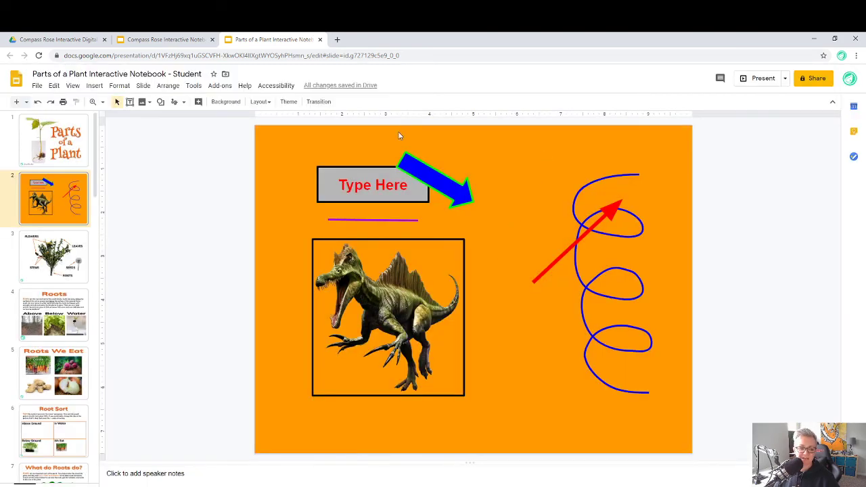
Step: Search Google images for "stars" and apply a purple starry-sky picture as the background of slide 2
left_click(225, 102)
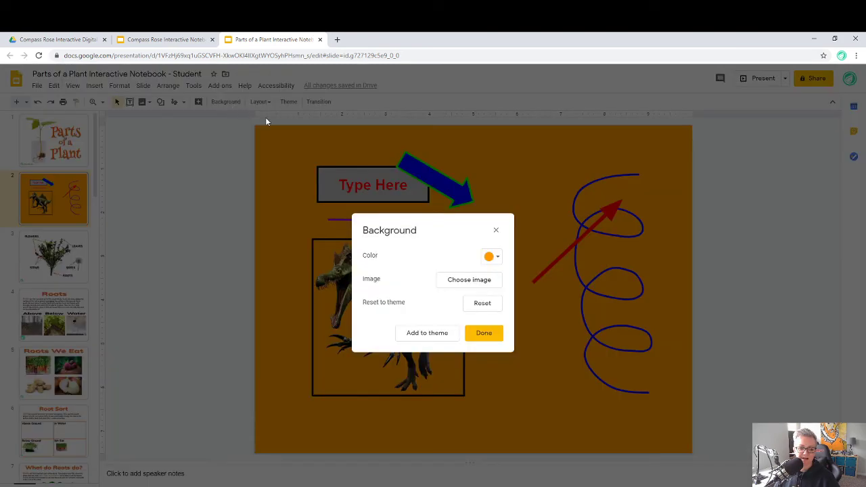
left_click(482, 285)
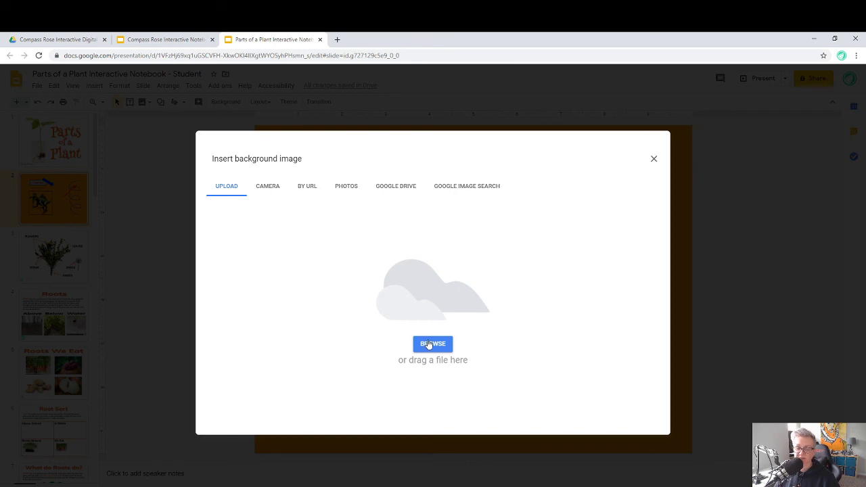
left_click(471, 190)
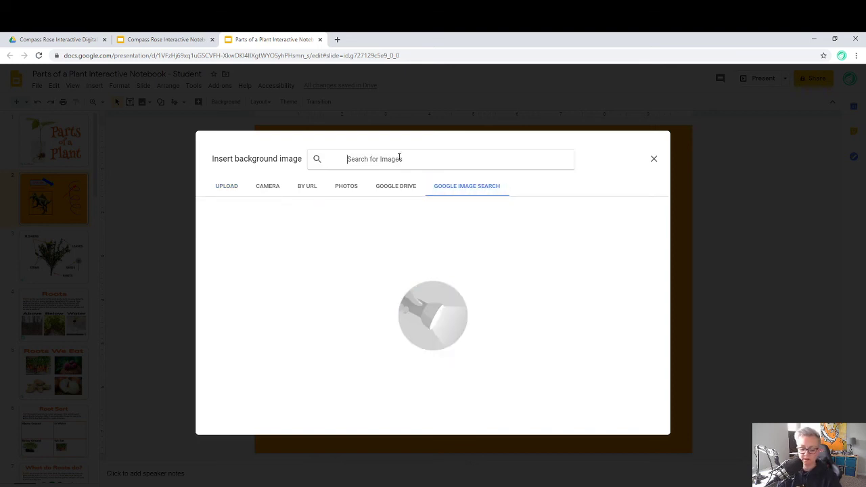
type("stars")
key("Return")
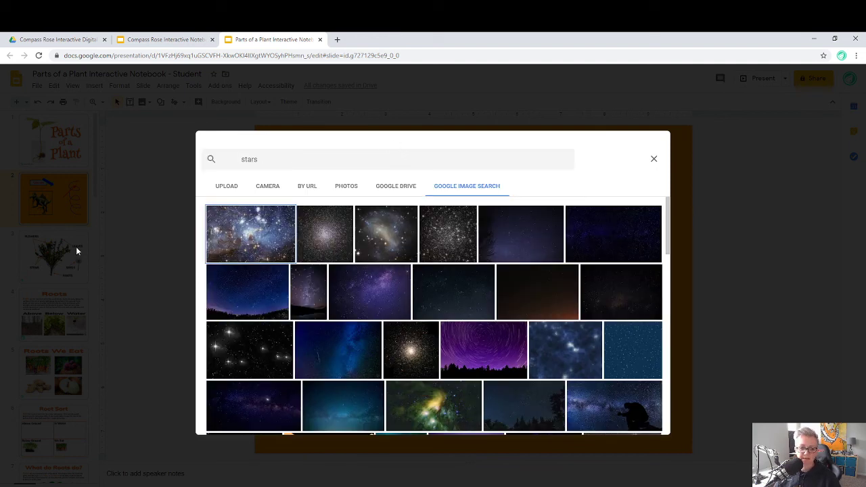
key("Escape")
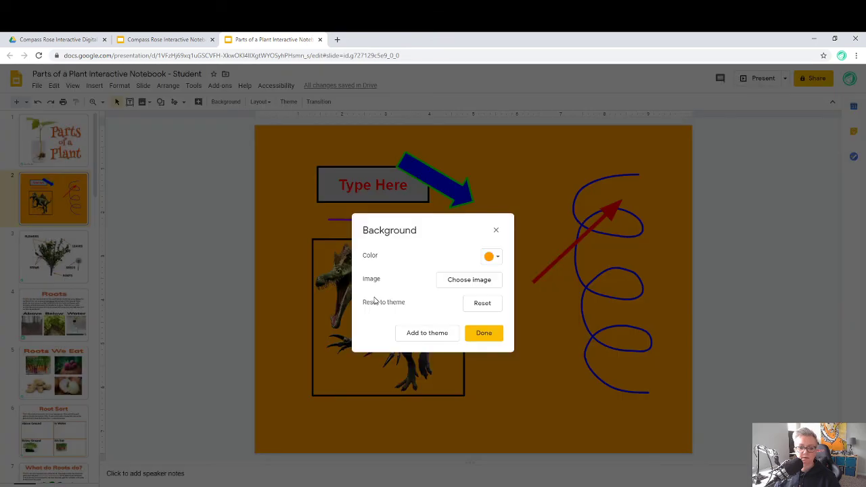
left_click(486, 333)
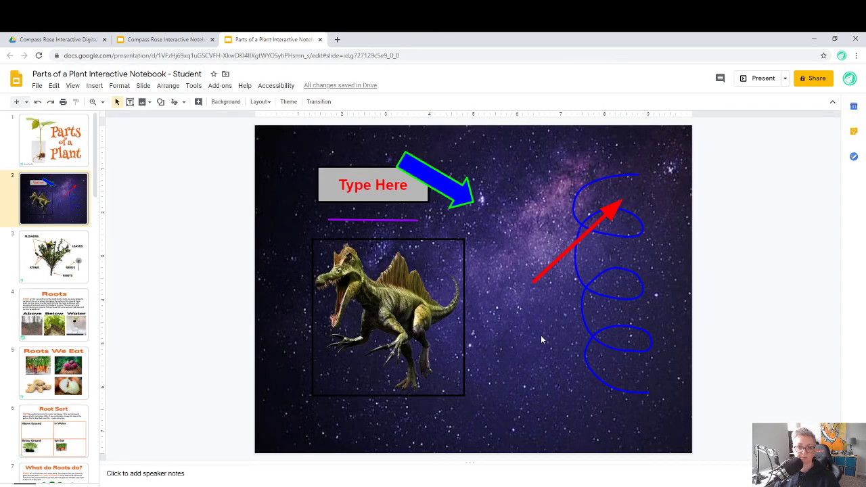
left_click(447, 265)
left_click(519, 339)
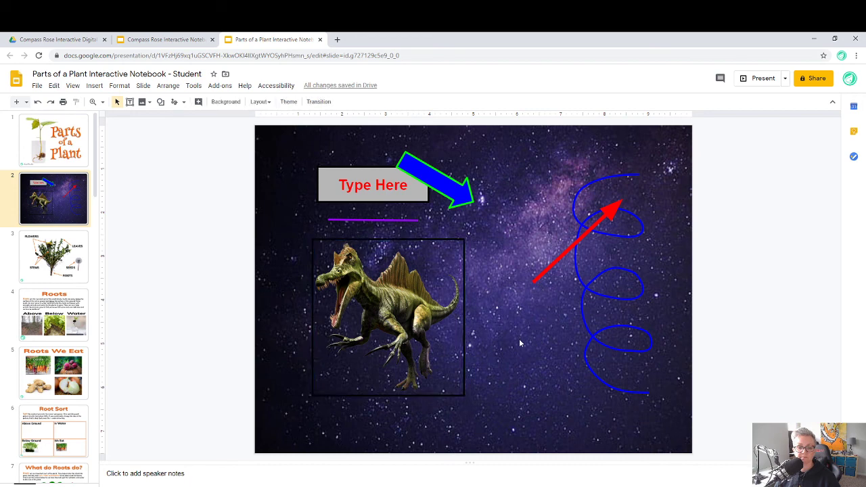
Step: Duplicate the starry slide 2 and delete the duplicate
right_click(65, 190)
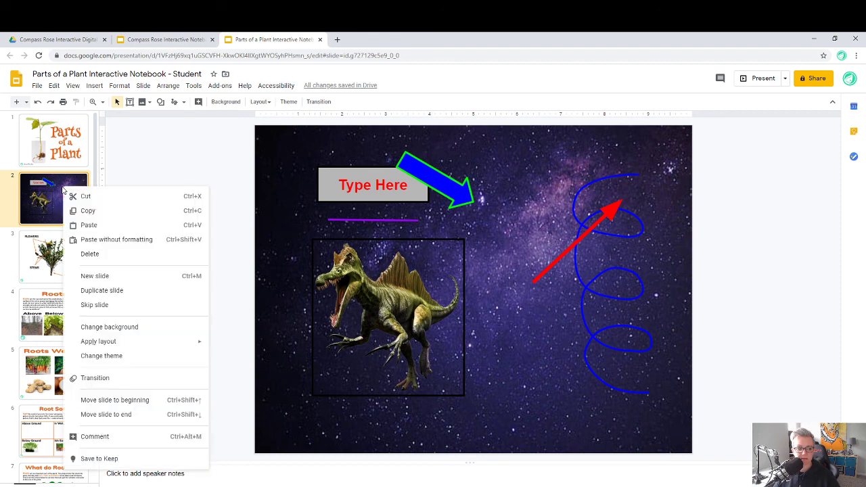
left_click(101, 292)
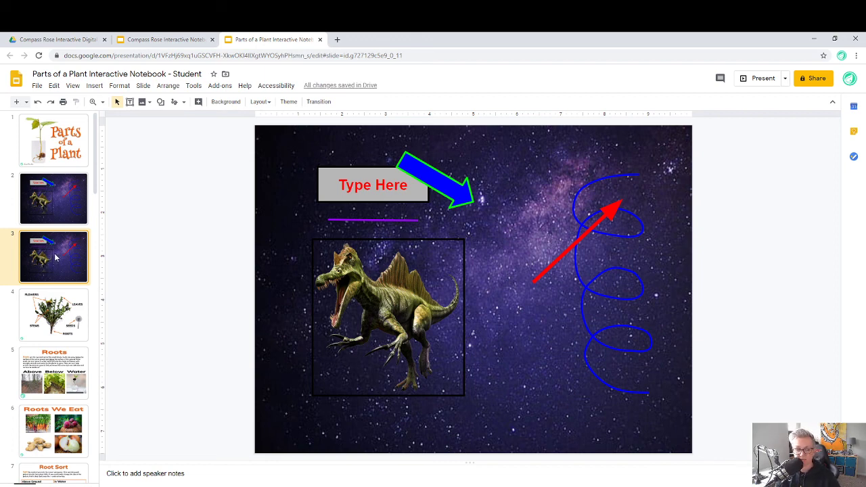
key("Delete")
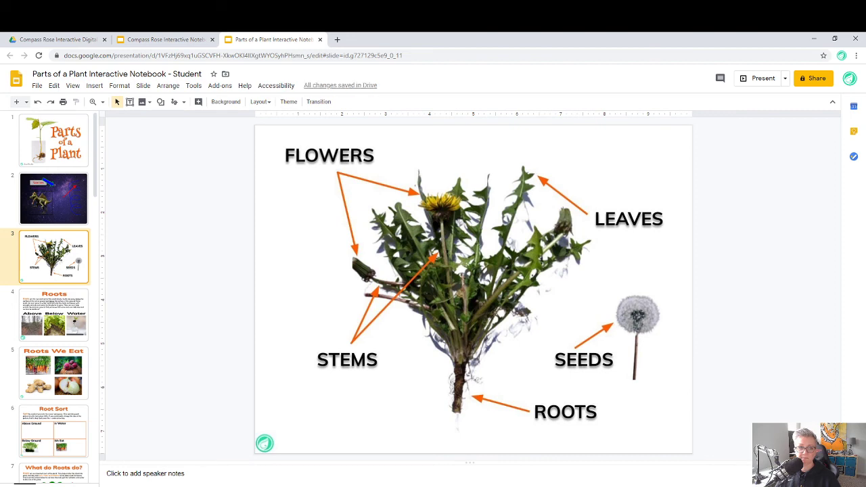
Step: Delete the starry practice slide from the notebook
left_click(75, 211)
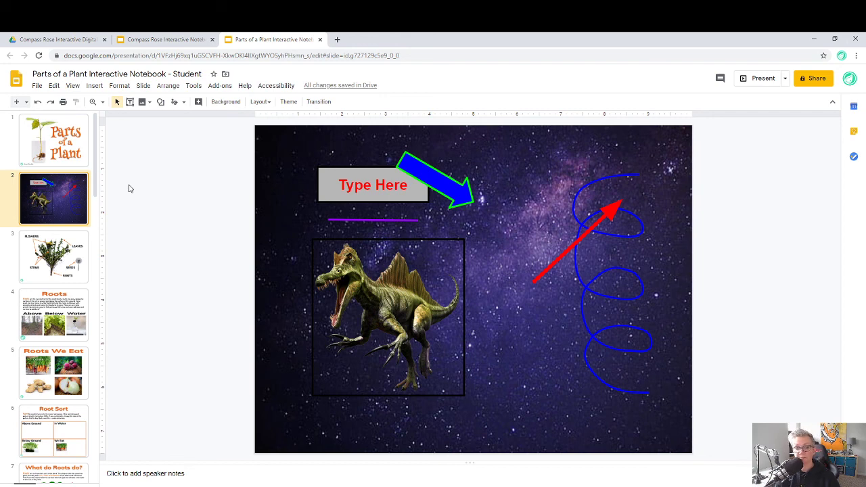
key("Delete")
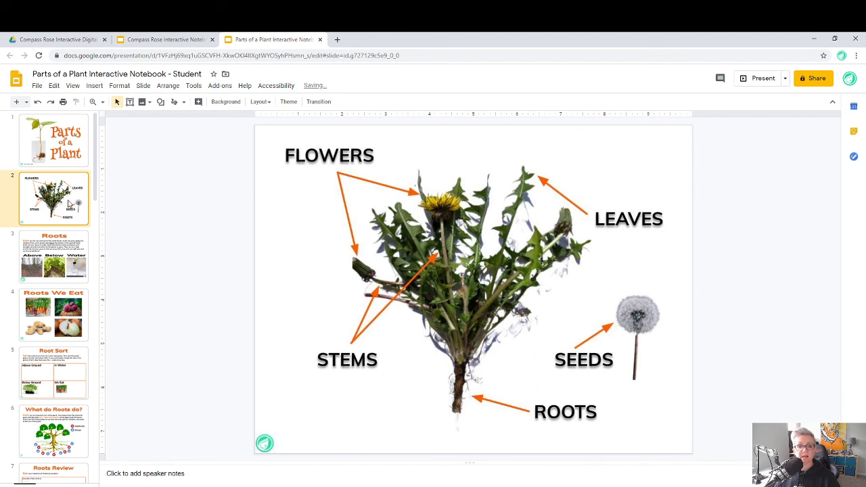
Step: Look through the notebook's slide thumbnails as far as the last Photosynthesis slide and return to the title slide
scroll(68, 203, "down", 4)
scroll(69, 203, "down", 8)
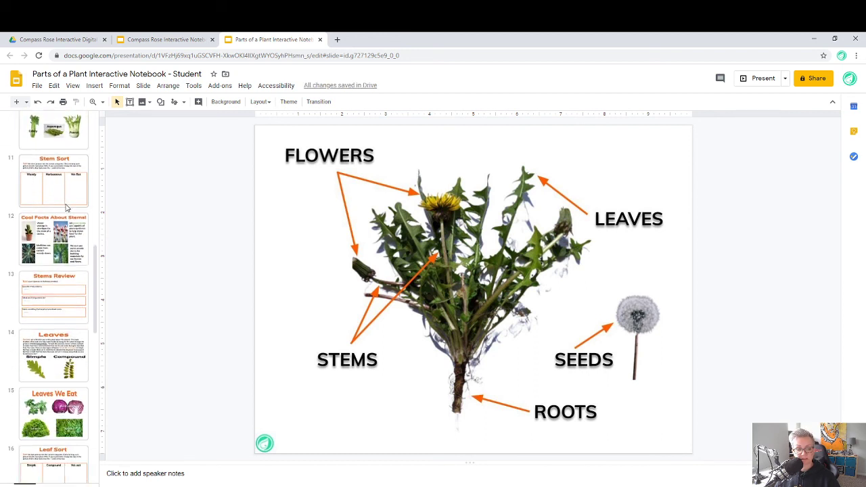
scroll(65, 209, "down", 5)
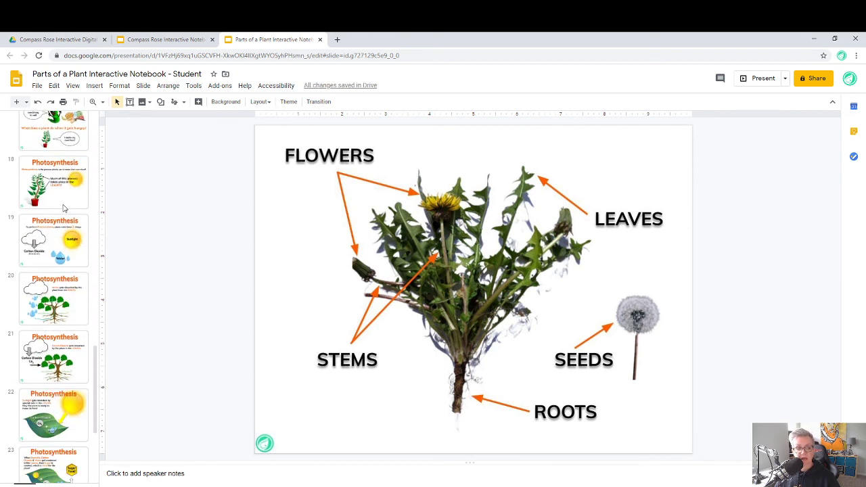
scroll(66, 208, "down", 2)
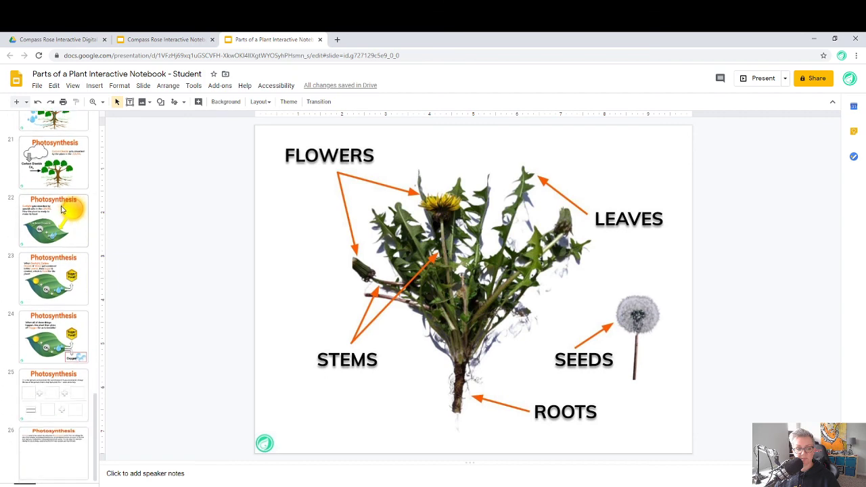
scroll(60, 190, "up", 12)
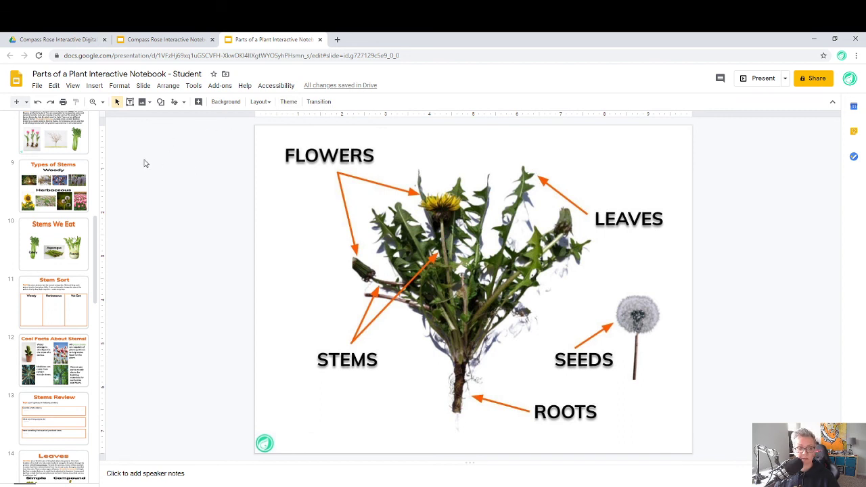
scroll(65, 184, "up", 1)
scroll(66, 185, "up", 10)
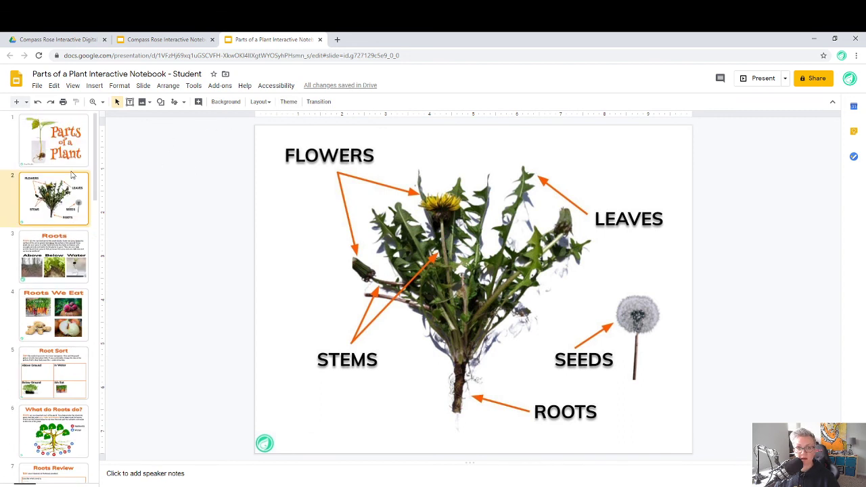